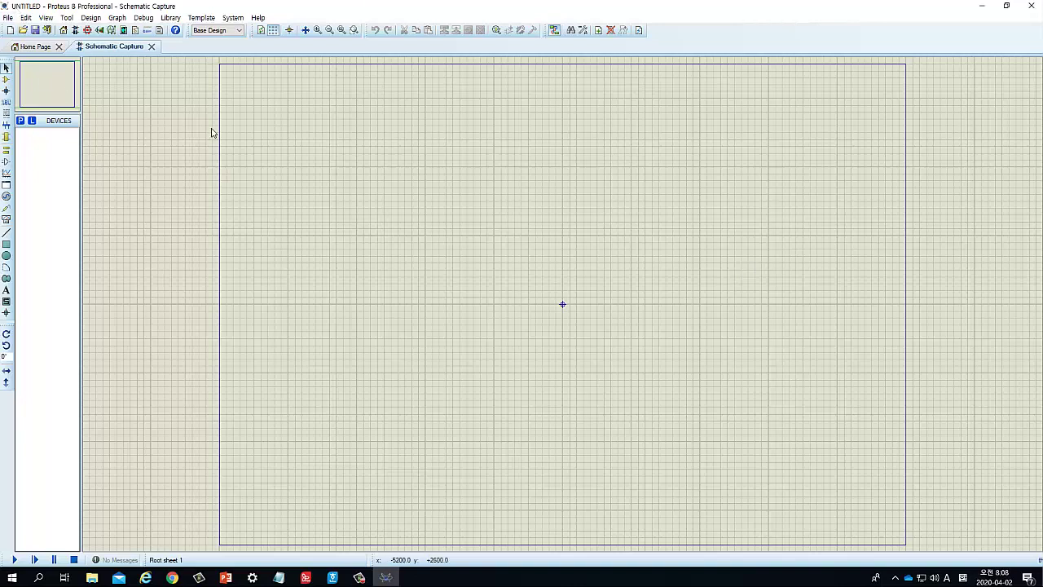
# - Search the device library for "res" and preview the RES-PRE, RES-VAR, RESONATOR and RES parts
pyautogui.click(21, 123)
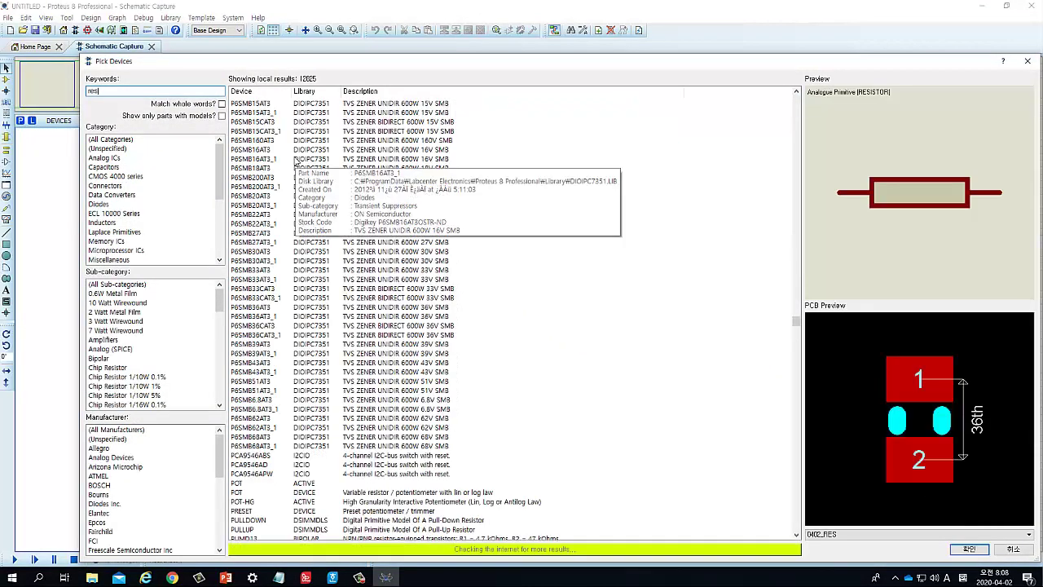
pyautogui.scroll(-3, 296, 456)
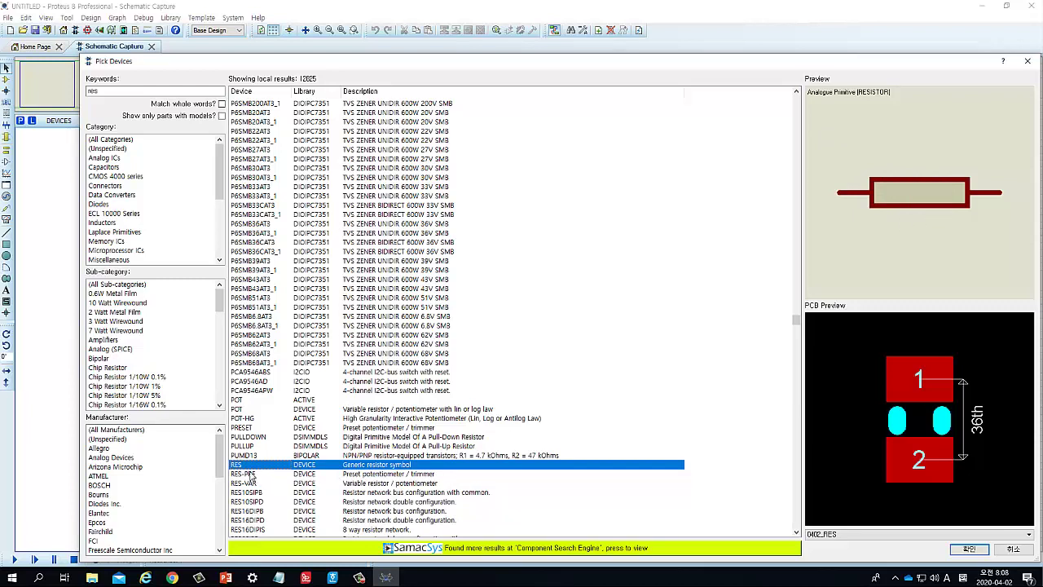
pyautogui.scroll(-1, 256, 471)
pyautogui.scroll(-1, 259, 476)
pyautogui.click(259, 419)
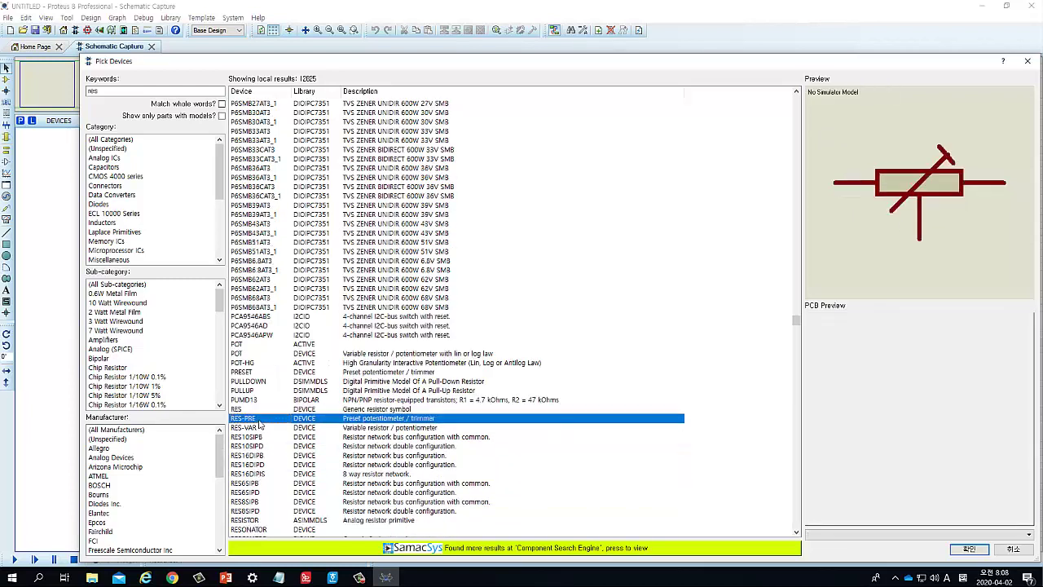
pyautogui.click(260, 427)
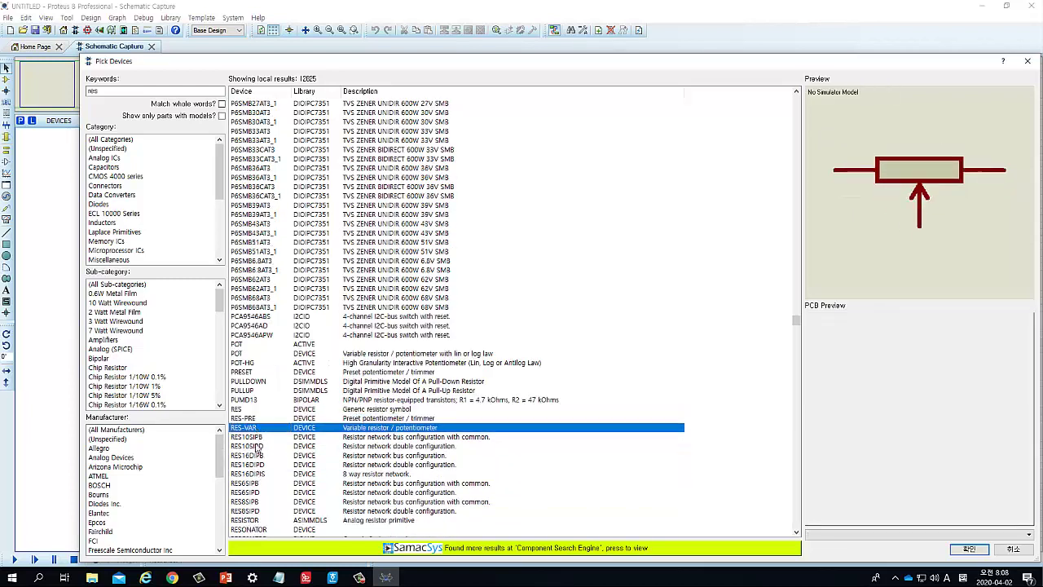
pyautogui.scroll(-1, 270, 477)
pyautogui.scroll(-1, 270, 477)
pyautogui.click(262, 475)
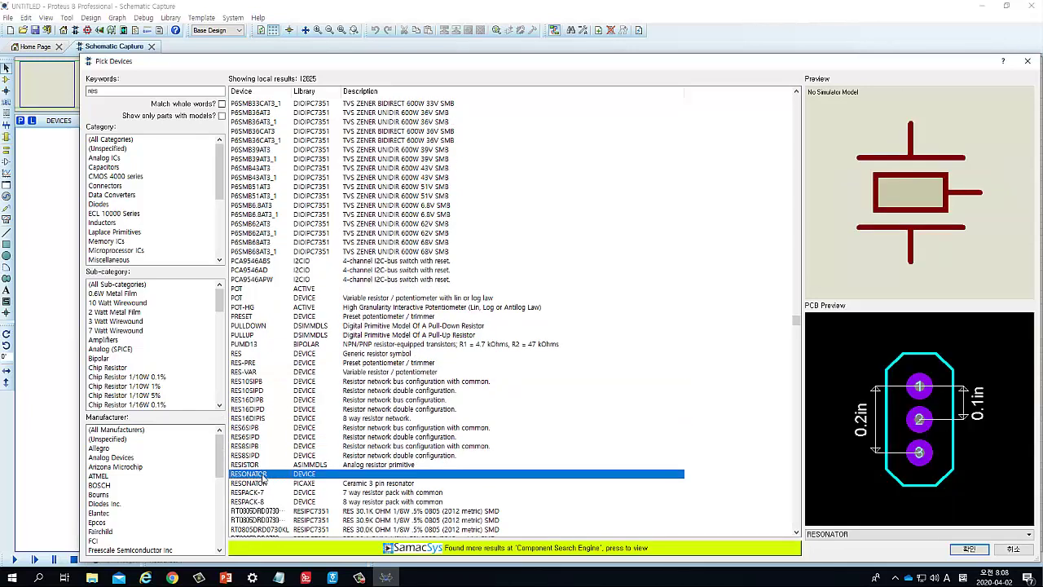
pyautogui.click(246, 355)
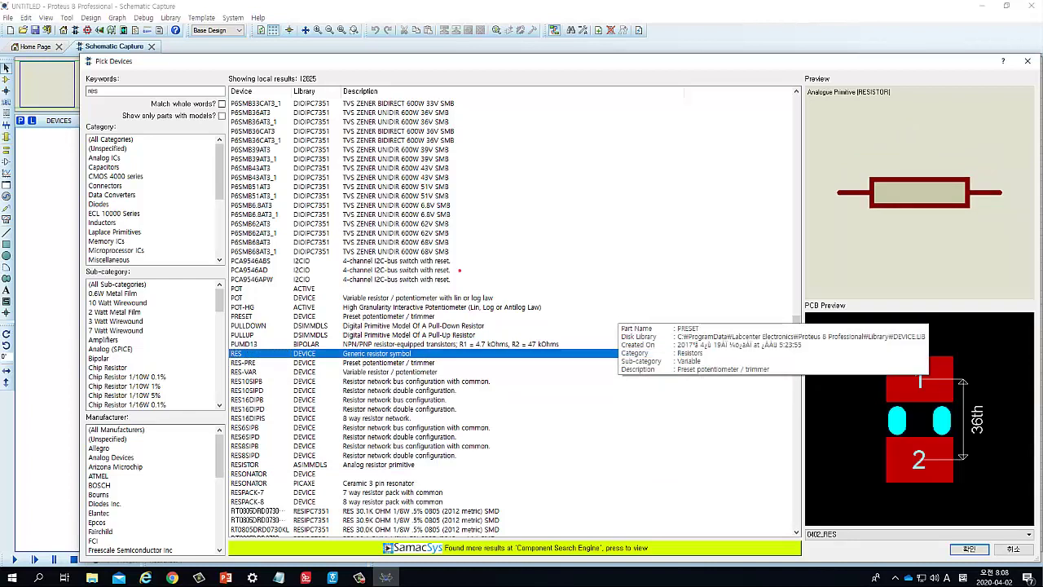
pyautogui.moveTo(839, 246)
pyautogui.mouseDown()
pyautogui.moveTo(864, 246)
pyautogui.moveTo(883, 228)
pyautogui.moveTo(900, 252)
pyautogui.moveTo(921, 237)
pyautogui.moveTo(947, 254)
pyautogui.moveTo(963, 231)
pyautogui.moveTo(973, 251)
pyautogui.moveTo(1020, 241)
pyautogui.mouseUp()
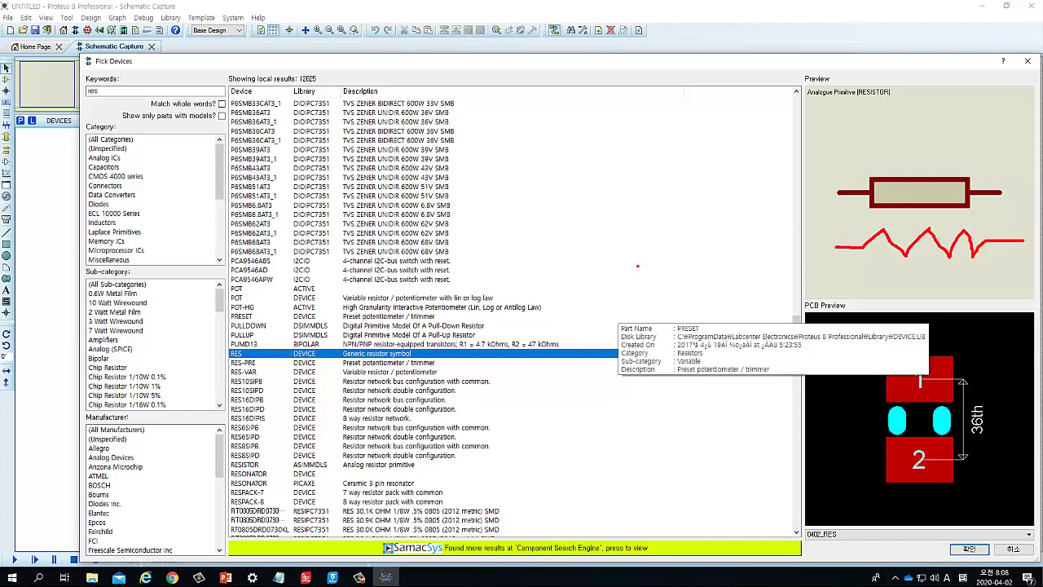
pyautogui.moveTo(229, 351)
pyautogui.mouseDown()
pyautogui.moveTo(235, 364)
pyautogui.moveTo(331, 349)
pyautogui.moveTo(242, 349)
pyautogui.mouseUp()
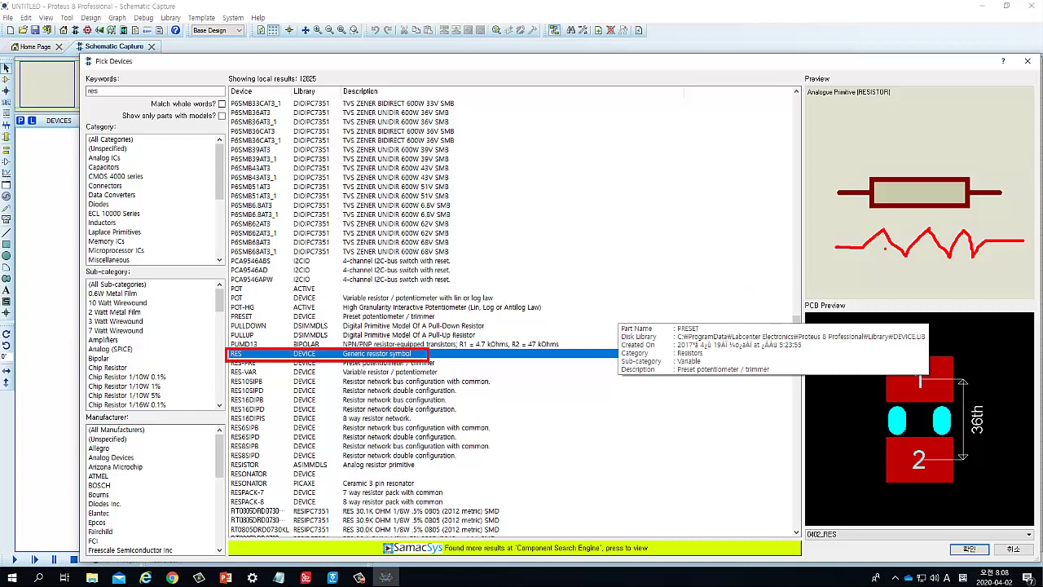
pyautogui.press('Escape')
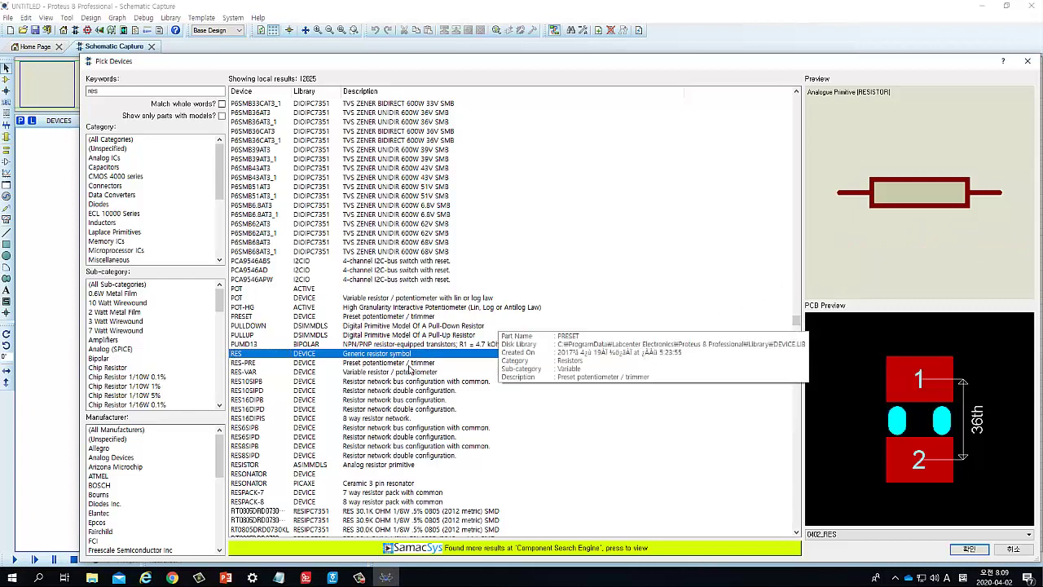
# - Search the device library for "led" and add the animated LED-GREEN model to the device list
pyautogui.doubleClick(122, 91)
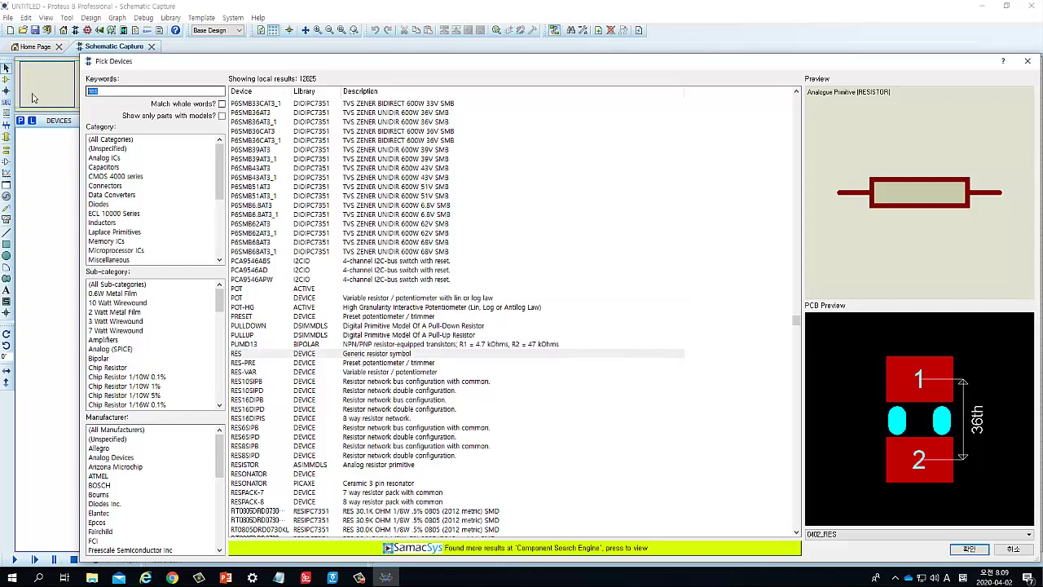
pyautogui.press('BackSpace')
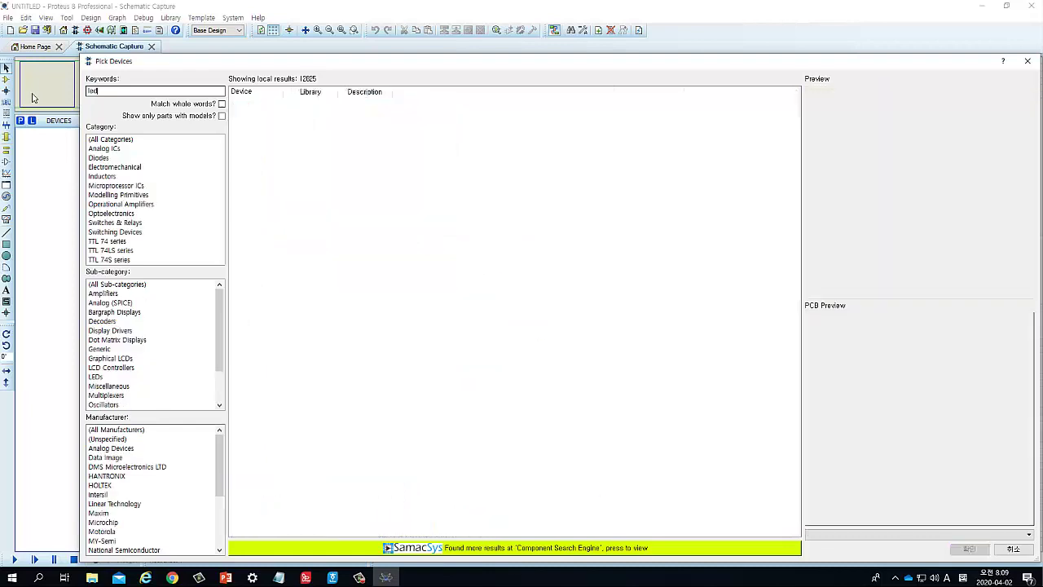
pyautogui.scroll(-6, 343, 251)
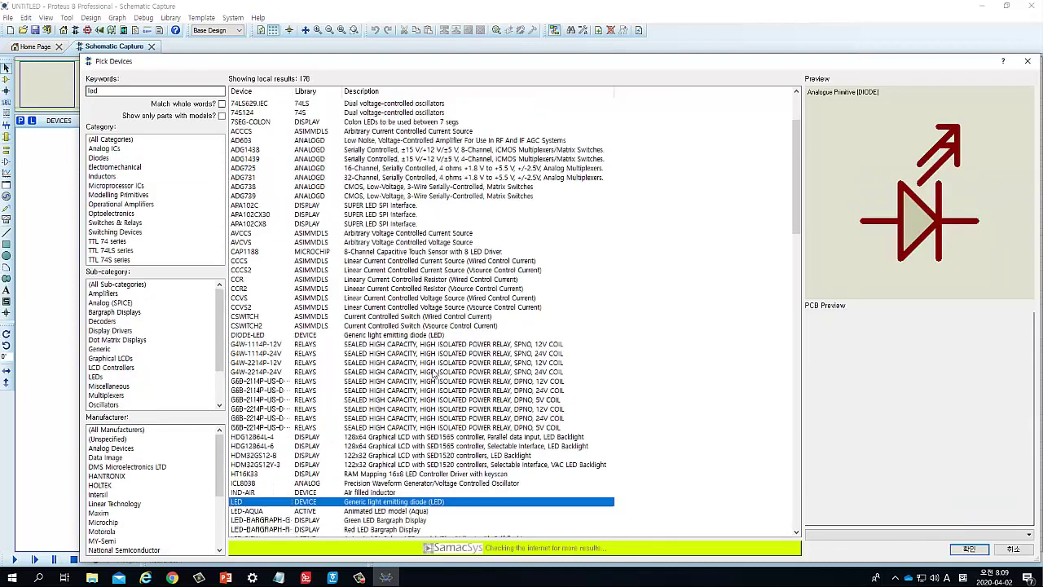
pyautogui.click(253, 373)
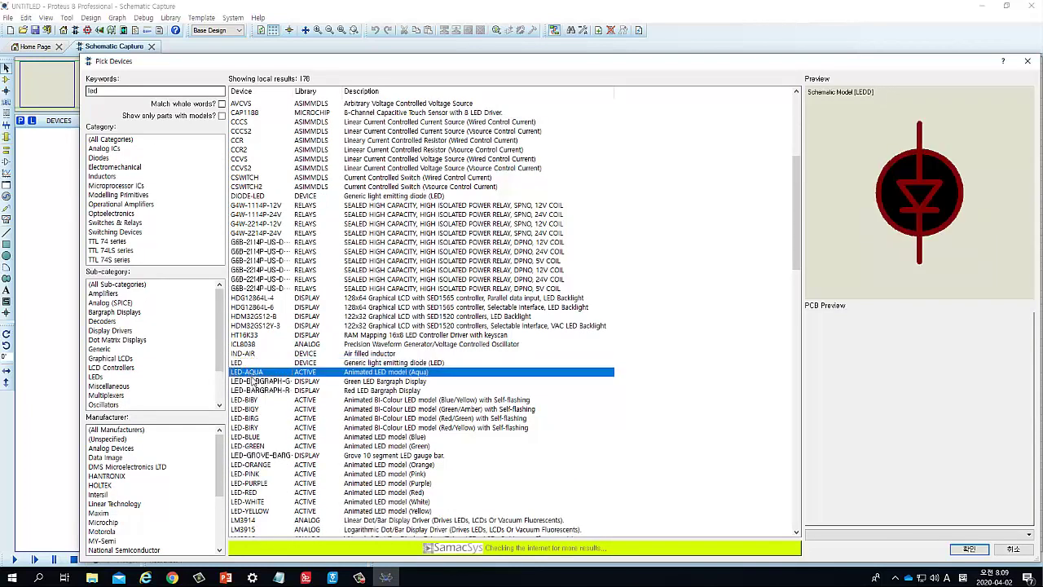
pyautogui.click(256, 382)
pyautogui.click(254, 393)
pyautogui.click(254, 399)
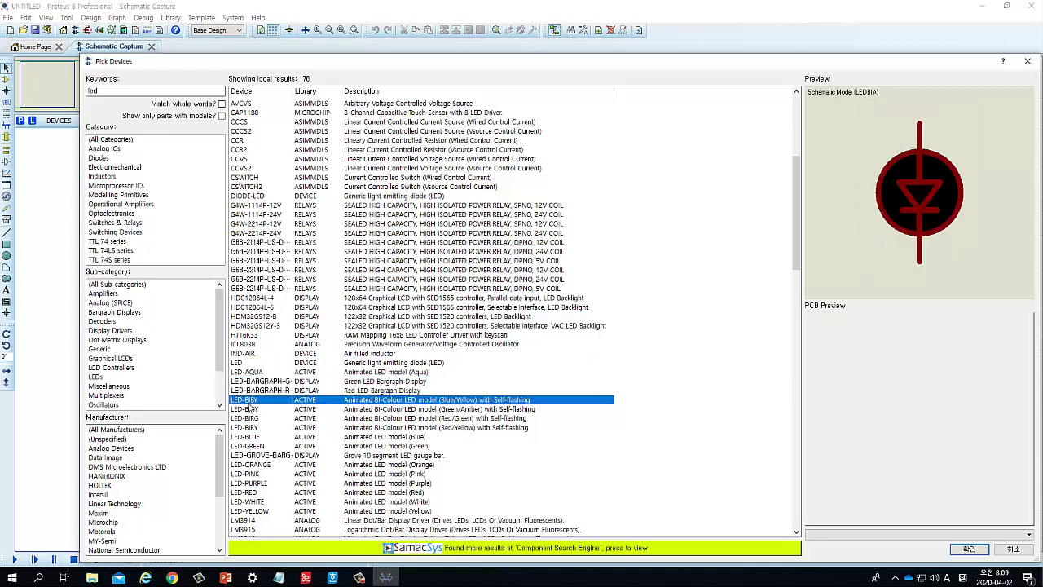
pyautogui.click(254, 437)
pyautogui.click(255, 446)
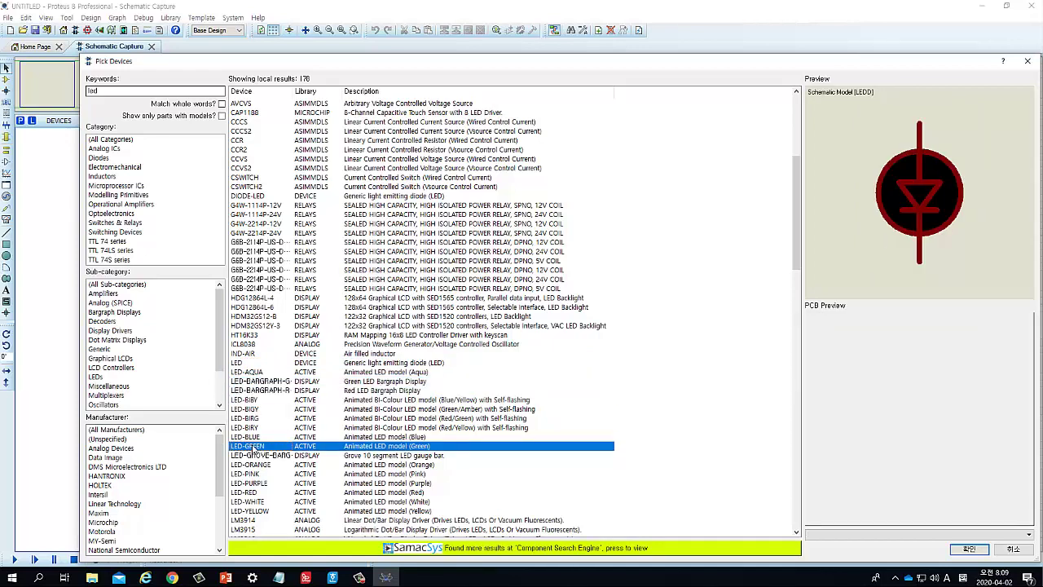
pyautogui.doubleClick(261, 447)
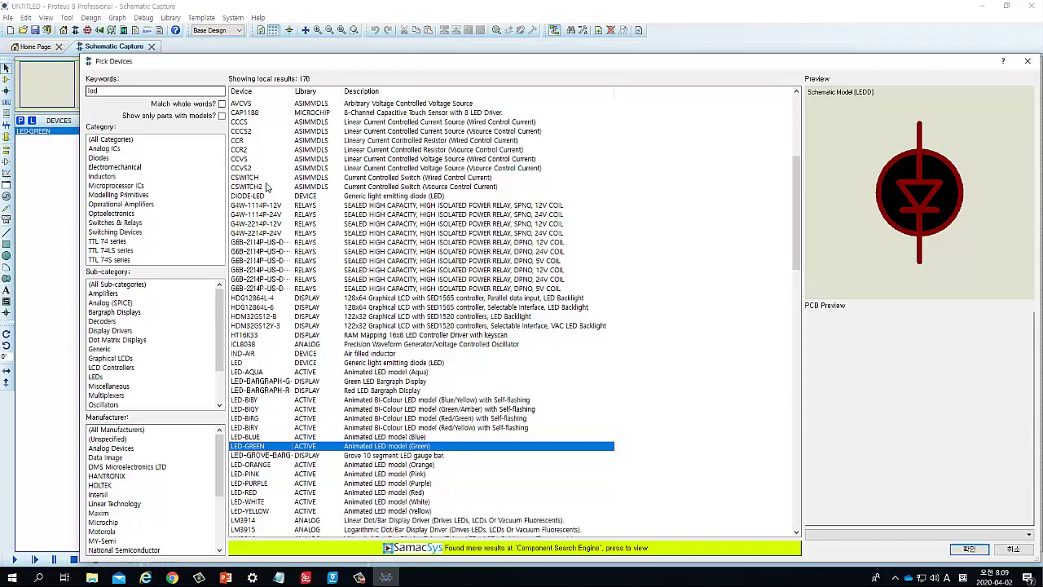
# - Search for "res", add the generic resistor RES to the device list and close the device picker
pyautogui.doubleClick(151, 92)
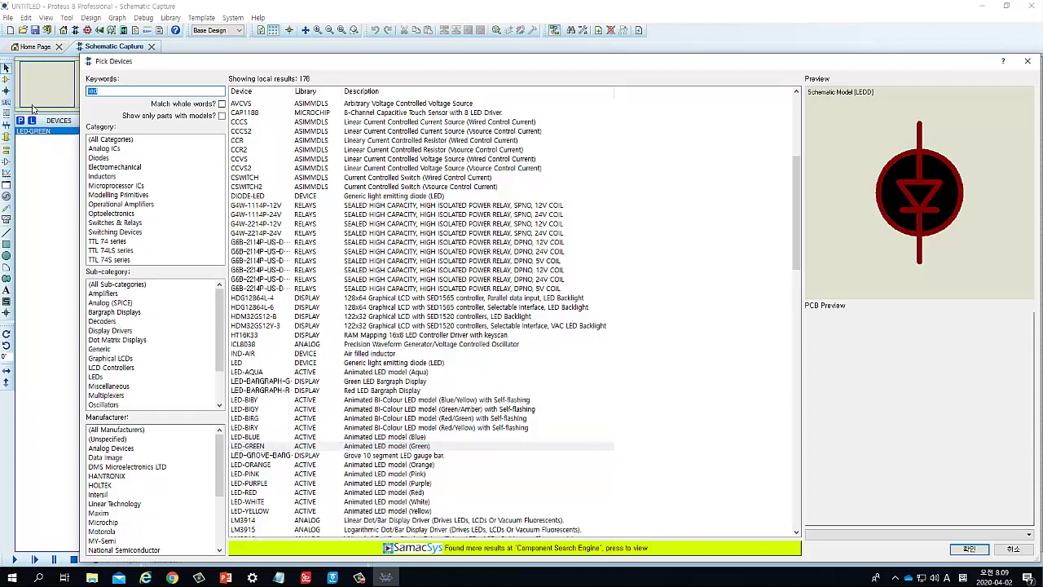
pyautogui.write('res')
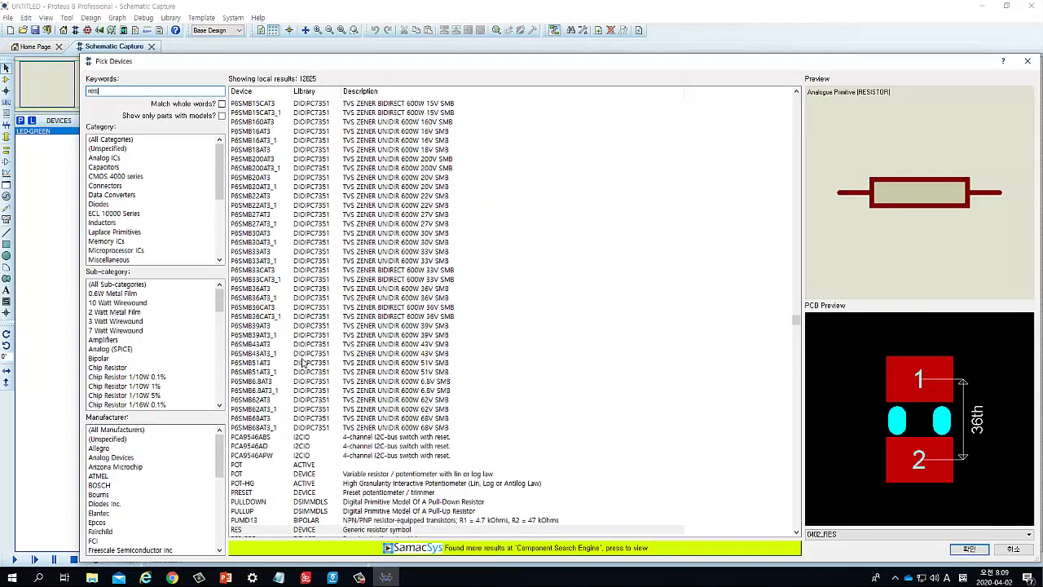
pyautogui.doubleClick(255, 422)
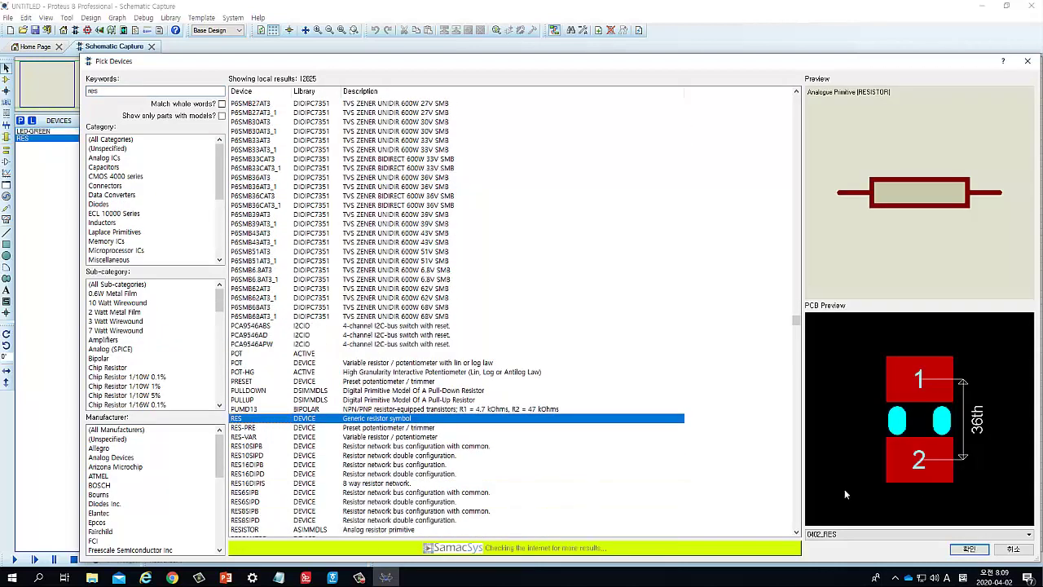
pyautogui.click(968, 550)
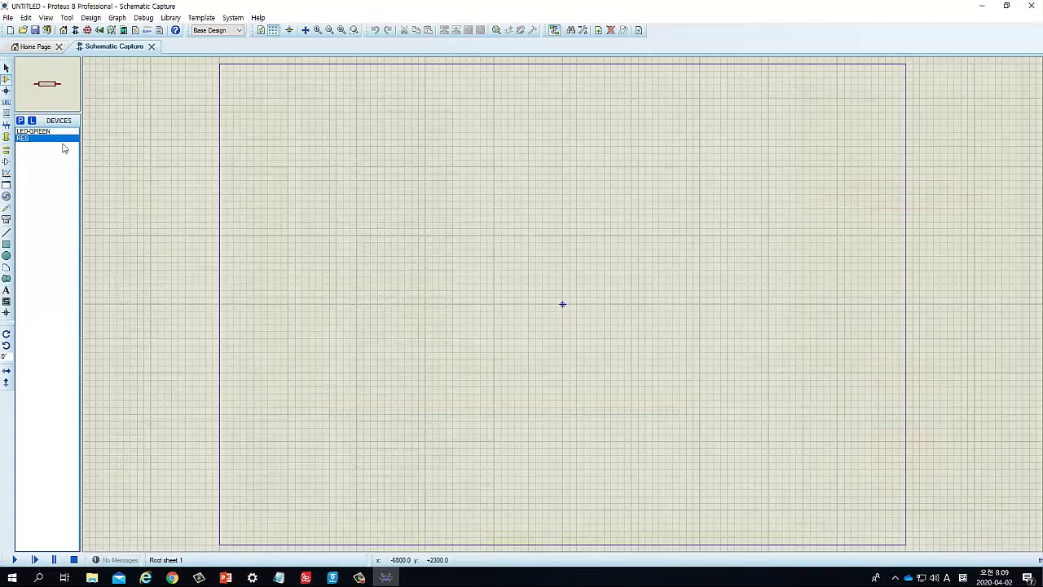
# - Place a RES resistor in the sheet's upper-left area and a LED-GREEN just below and right of it
pyautogui.click(411, 202)
pyautogui.click(375, 170)
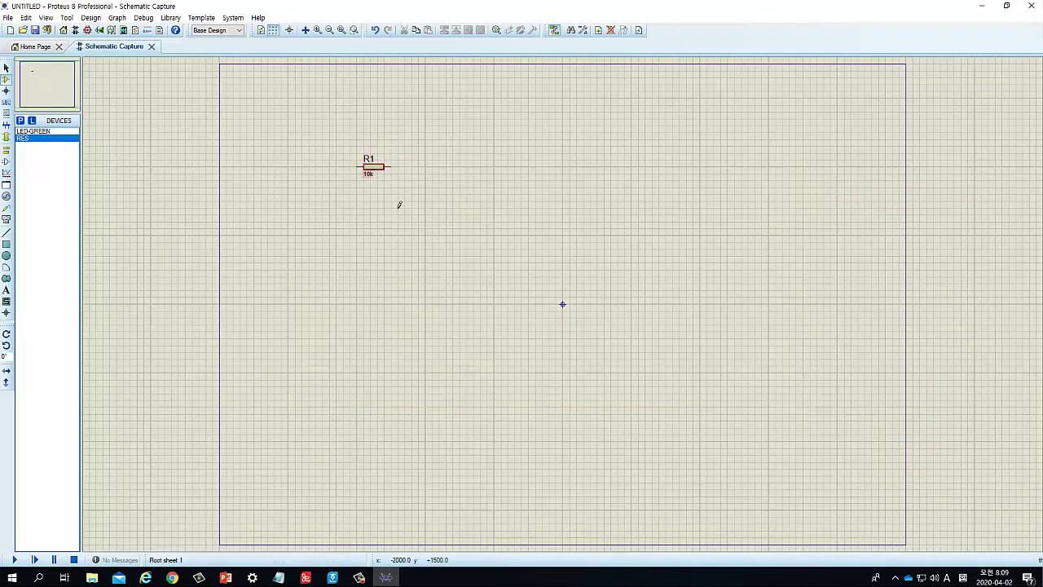
pyautogui.scroll(2, 396, 183)
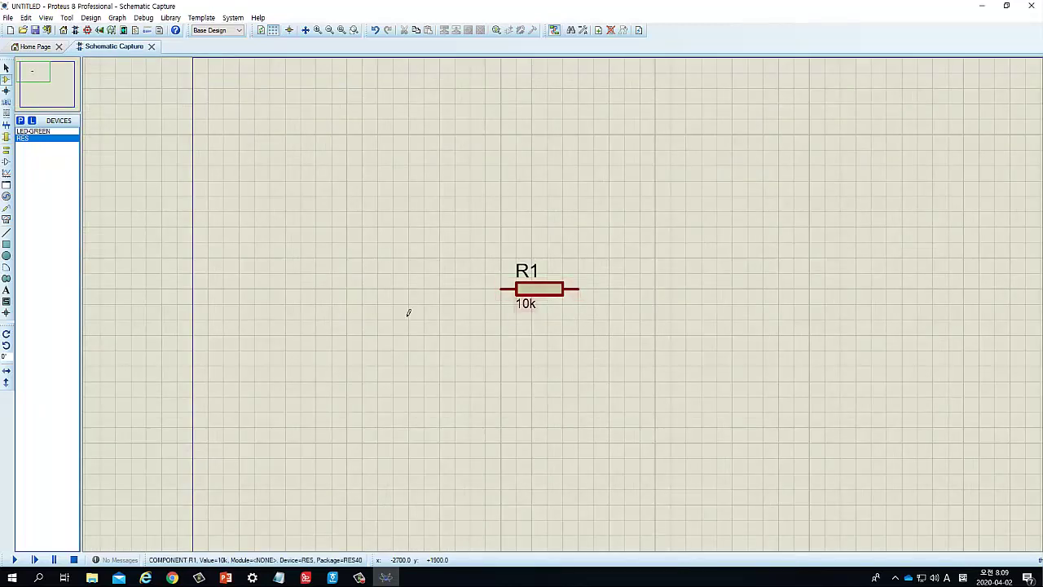
pyautogui.click(48, 131)
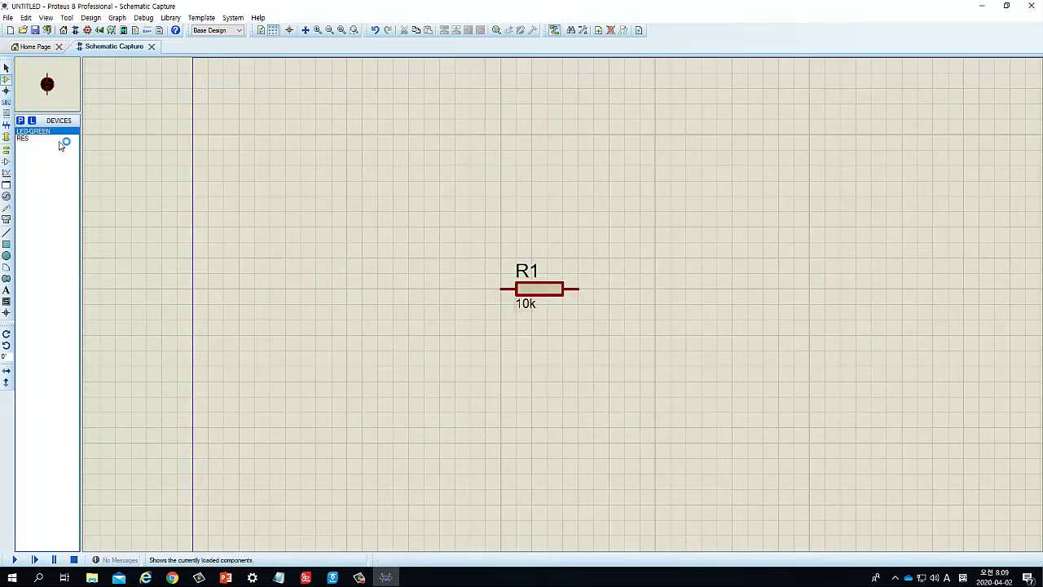
pyautogui.click(745, 282)
pyautogui.click(624, 350)
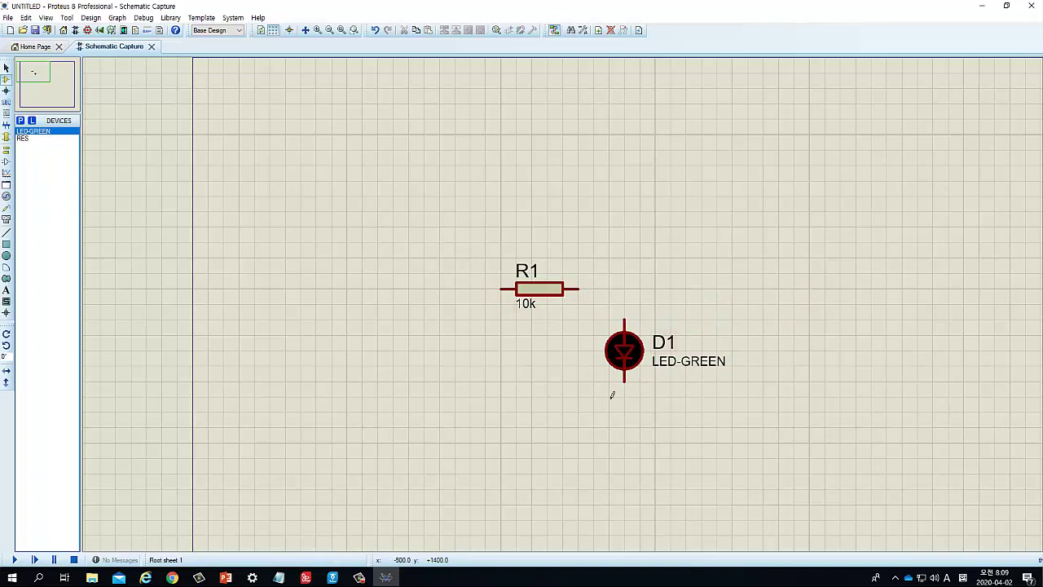
# - Place a GROUND terminal directly below the LED and a POWER terminal above and left of the resistor
pyautogui.click(7, 154)
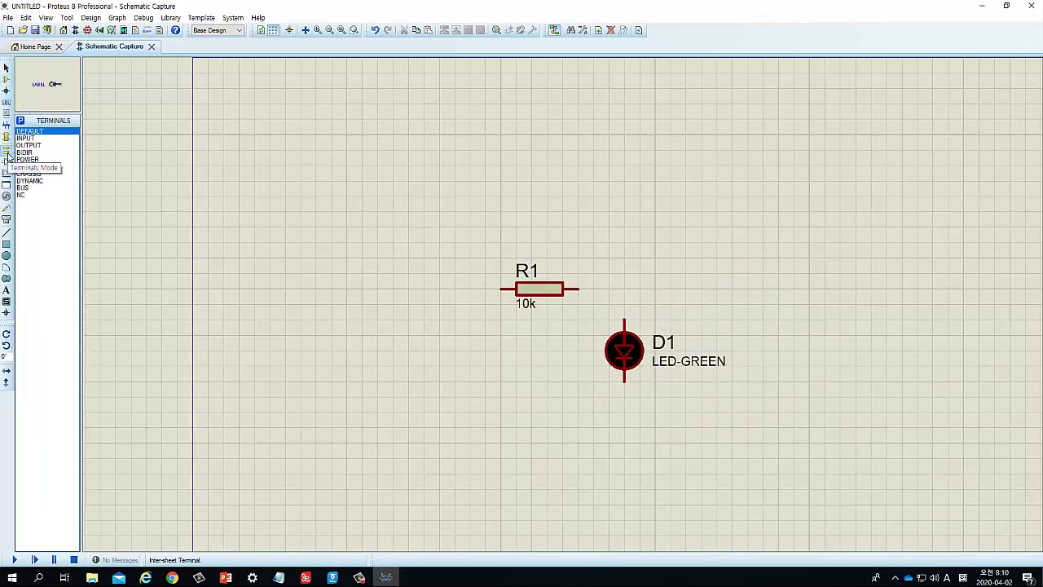
pyautogui.click(35, 167)
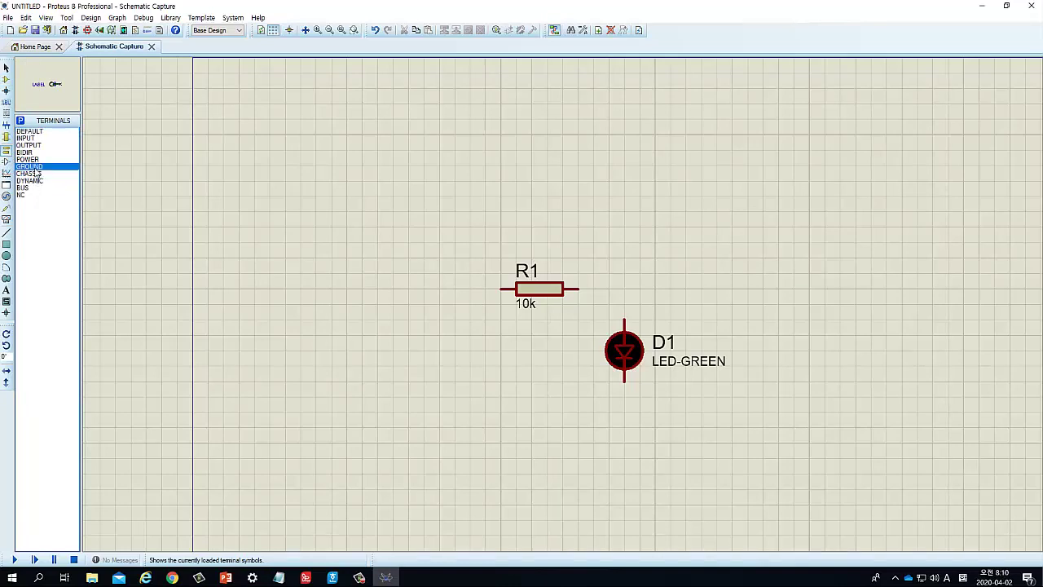
pyautogui.click(624, 453)
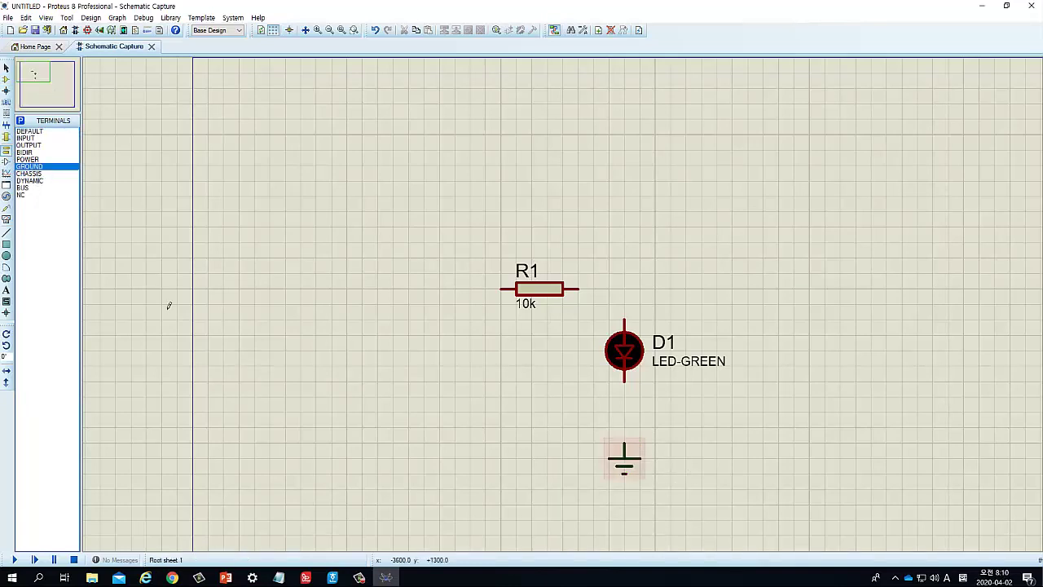
pyautogui.click(32, 160)
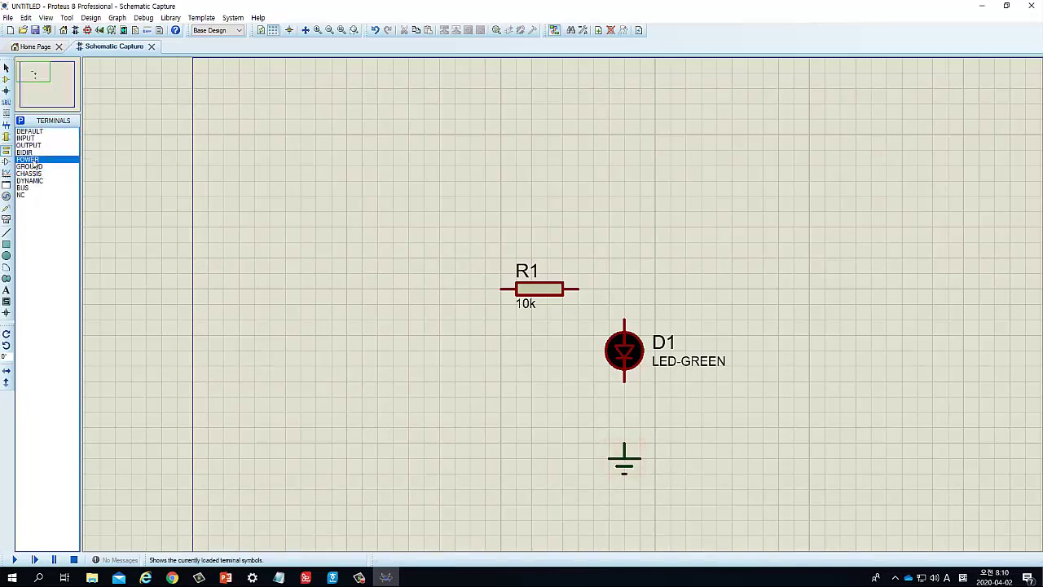
pyautogui.click(424, 272)
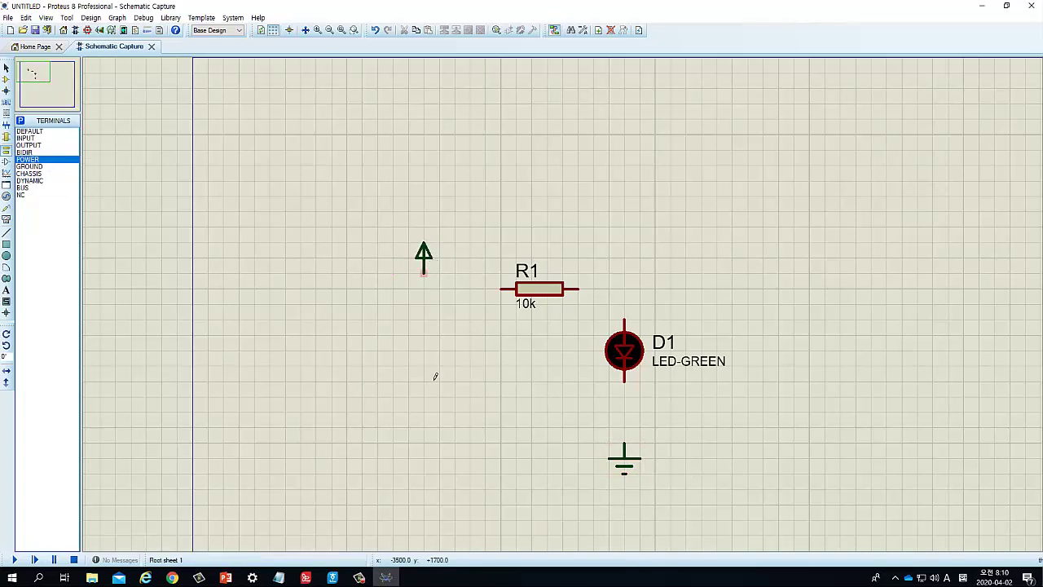
# - Wire the power terminal through resistor R1 and LED D1 in series down to the ground terminal
pyautogui.click(423, 274)
pyautogui.click(505, 291)
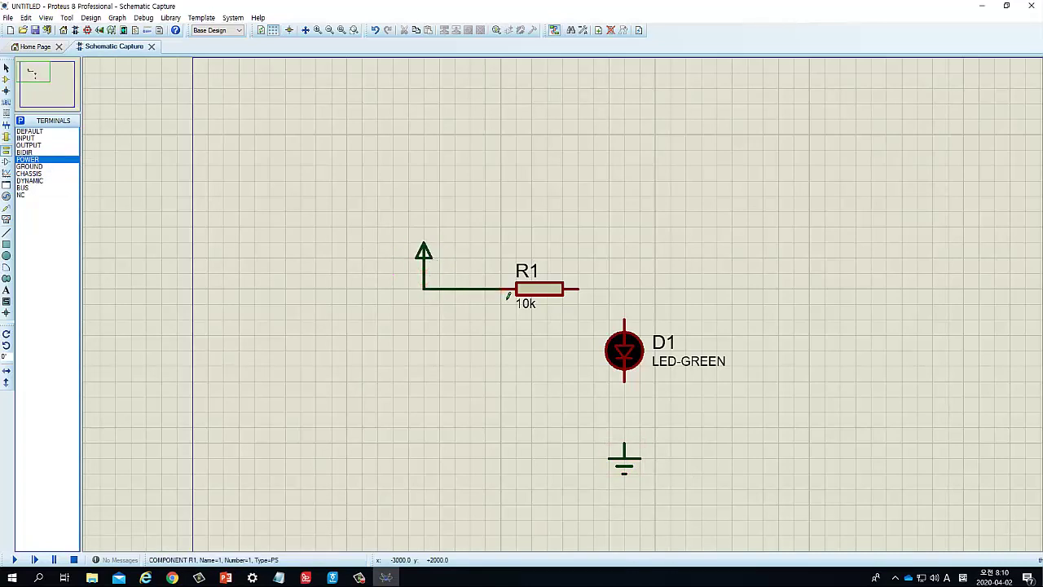
pyautogui.click(577, 290)
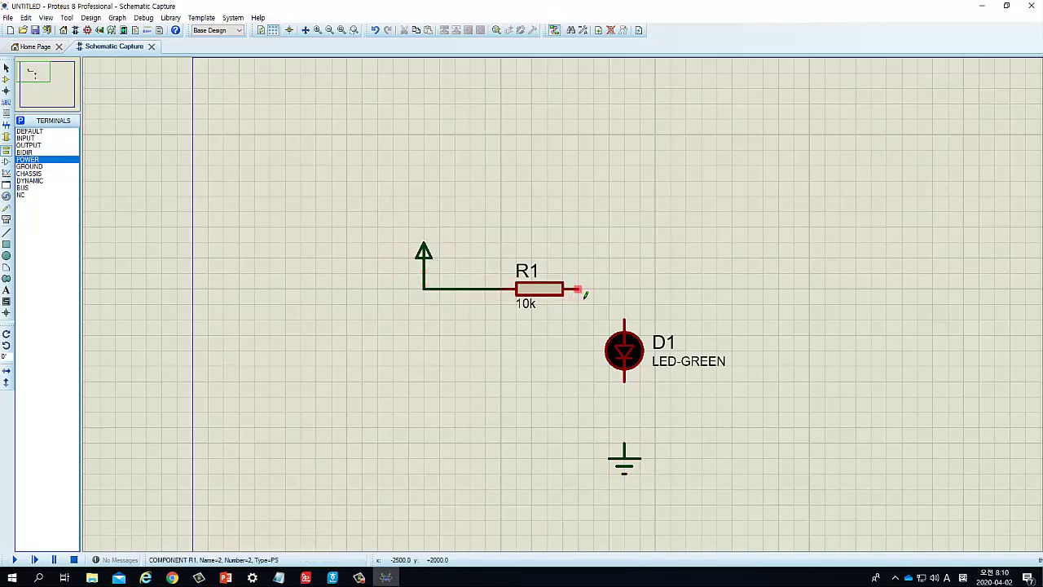
pyautogui.click(635, 318)
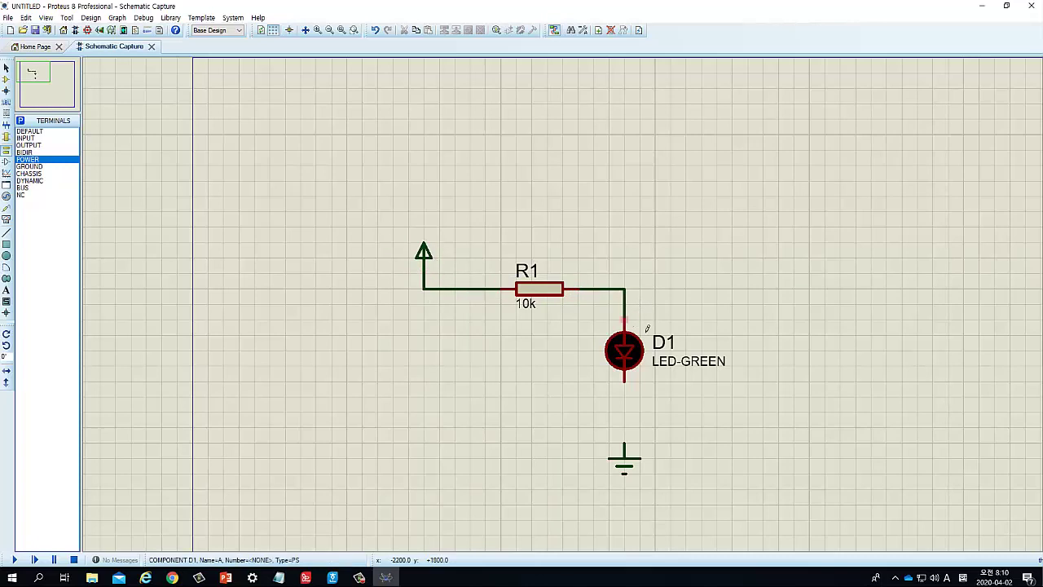
pyautogui.click(632, 391)
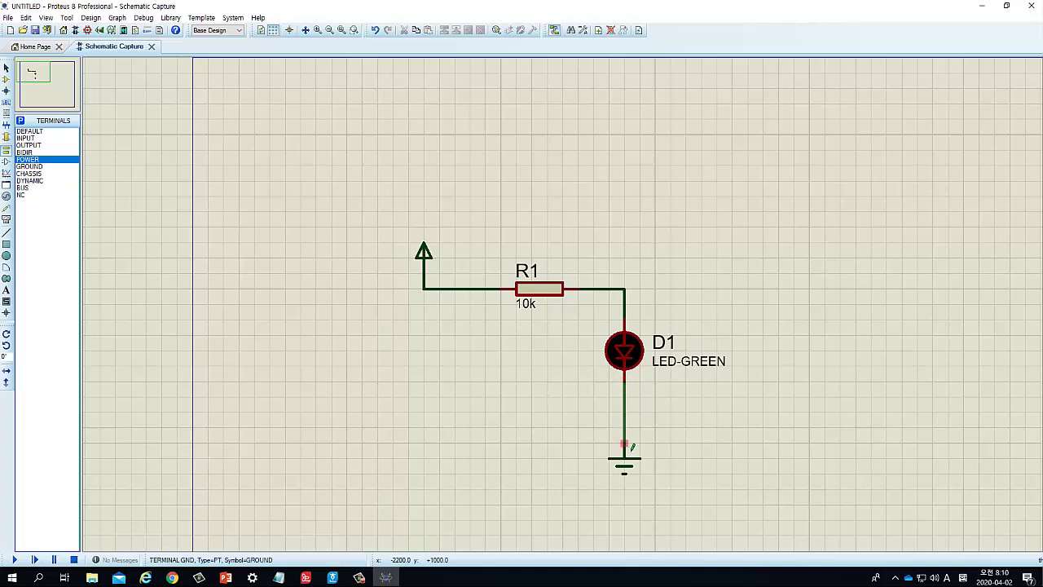
pyautogui.click(632, 447)
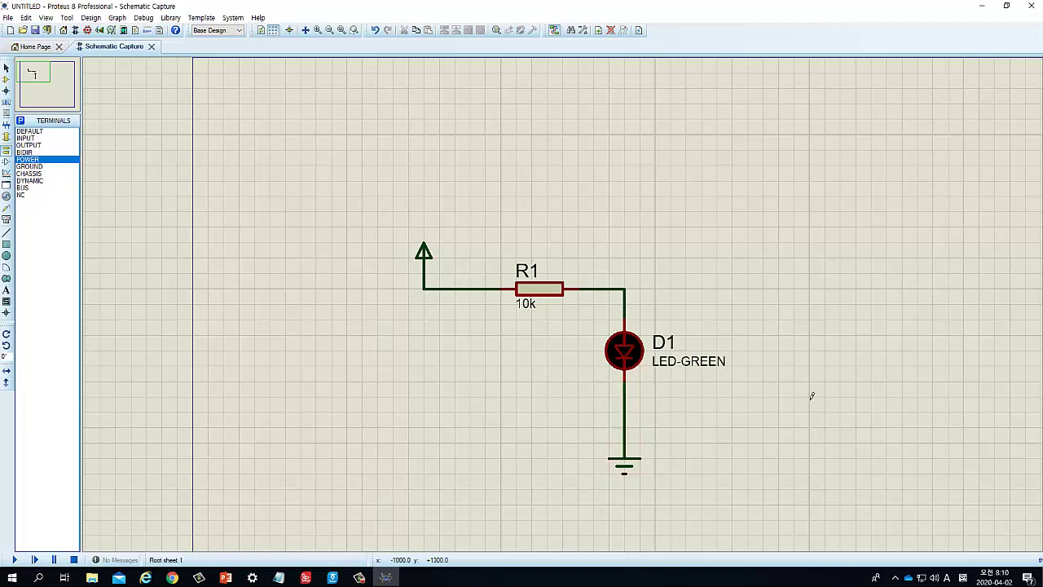
# - Set the resistance of resistor R1 to 330
pyautogui.doubleClick(551, 298)
pyautogui.press('Tab')
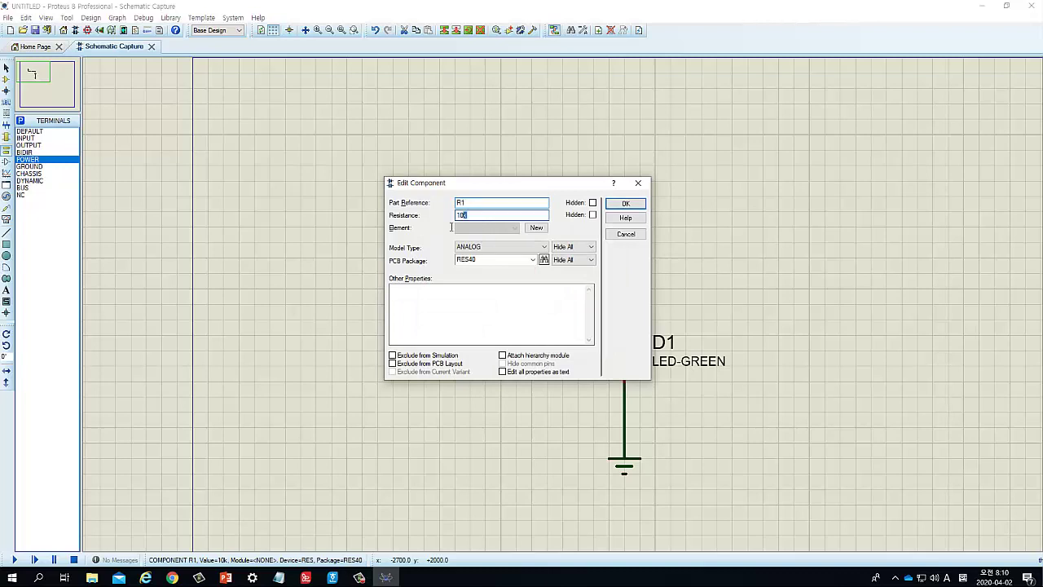
pyautogui.write('330')
pyautogui.click(625, 203)
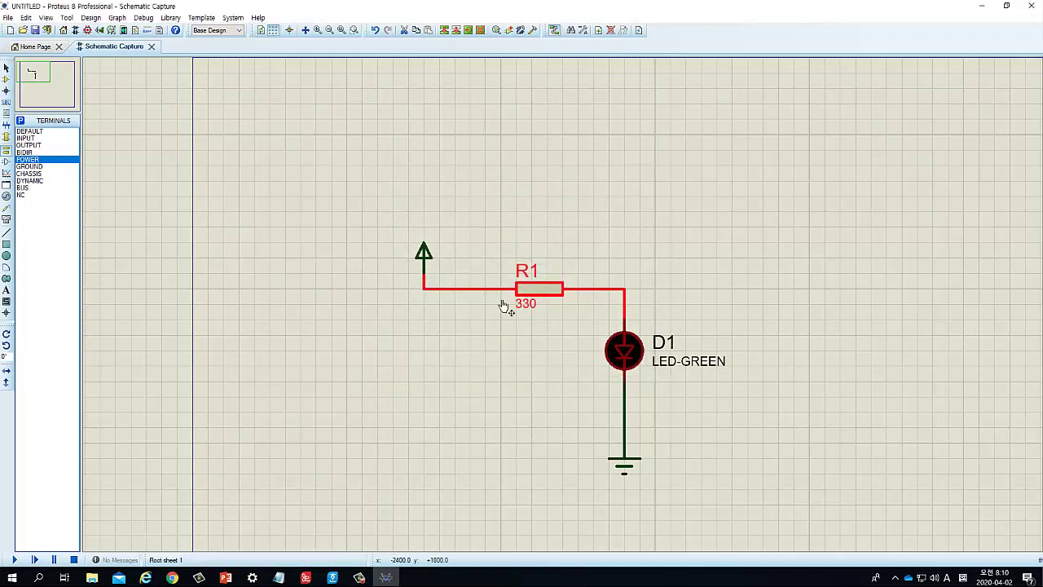
# - Label the power terminal VCC, choosing the name from the existing label strings
pyautogui.click(424, 253)
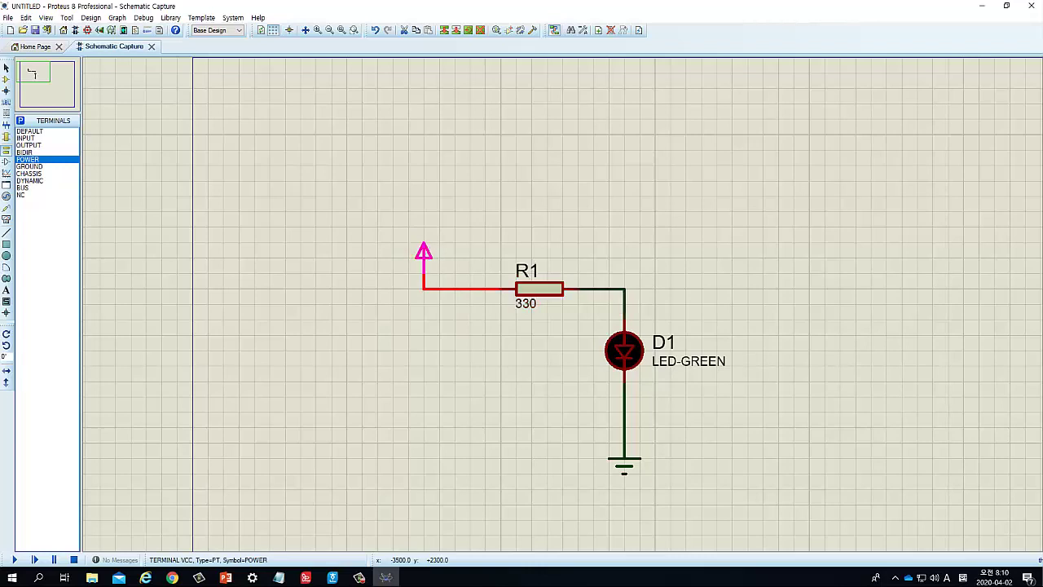
pyautogui.click(425, 253)
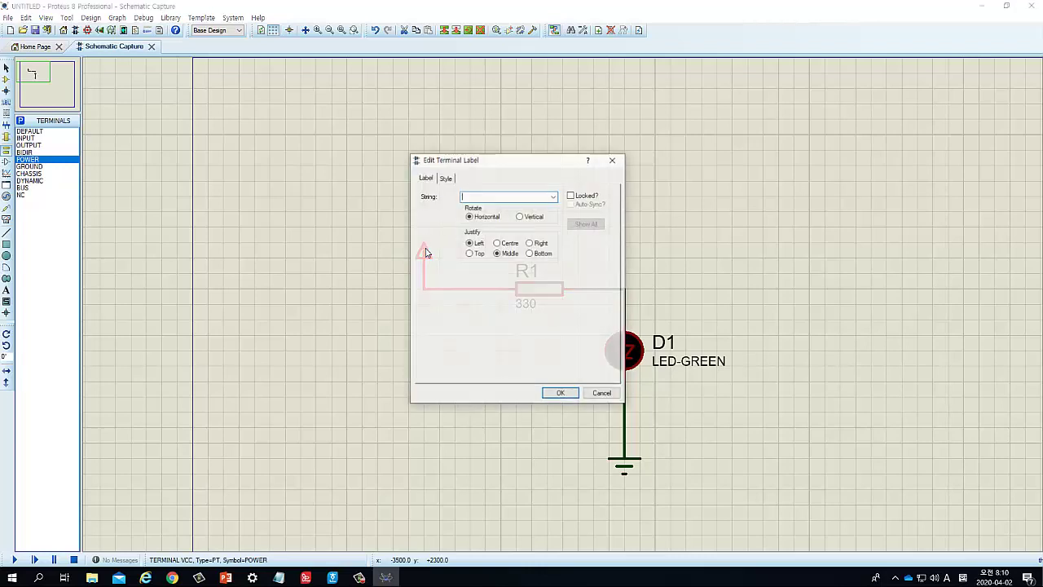
pyautogui.click(553, 199)
pyautogui.click(477, 212)
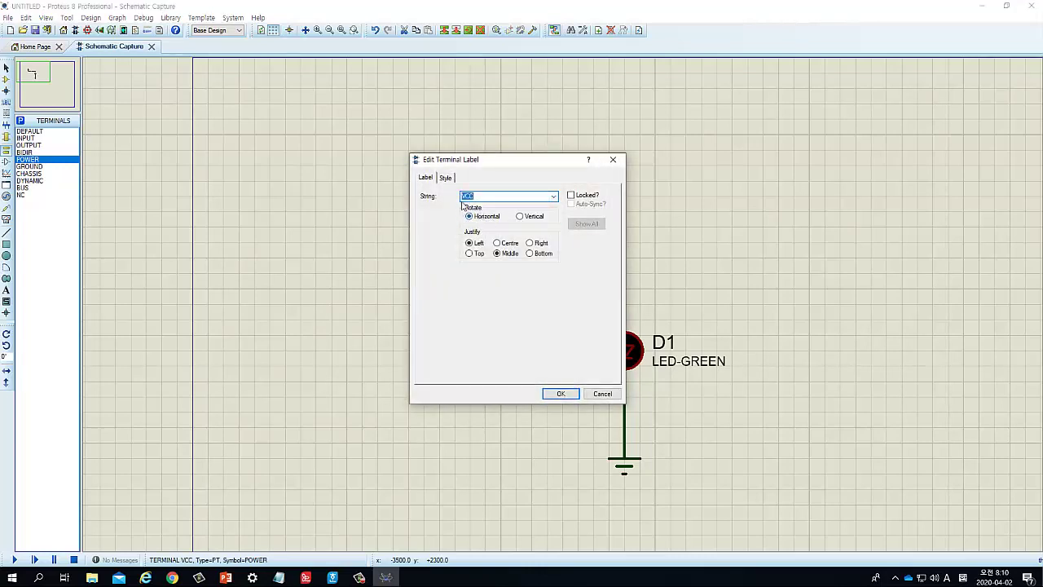
pyautogui.click(558, 394)
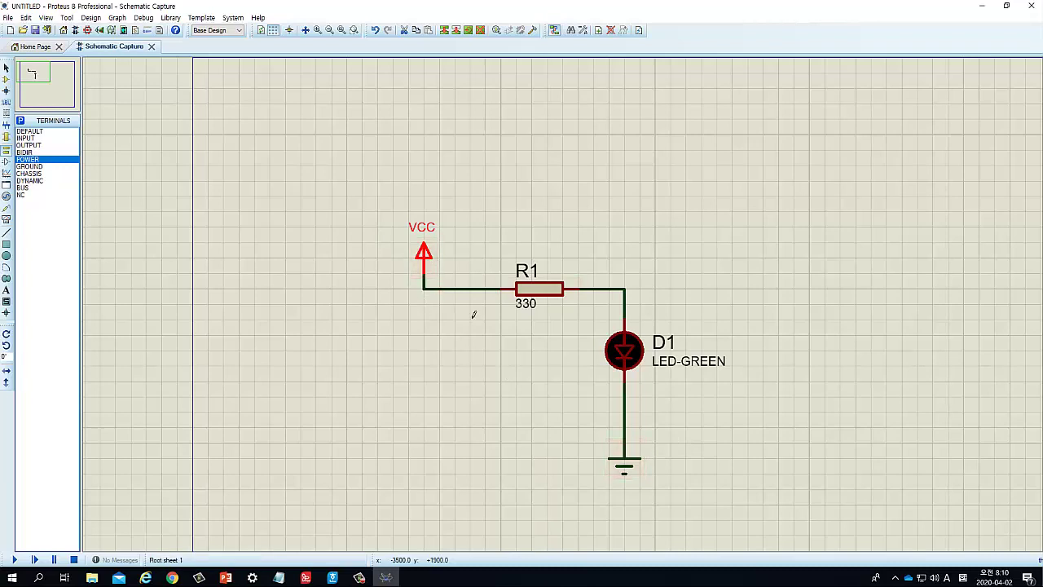
# - Run the simulation of the LED circuit and stop it after checking the LED
pyautogui.scroll(1, 571, 351)
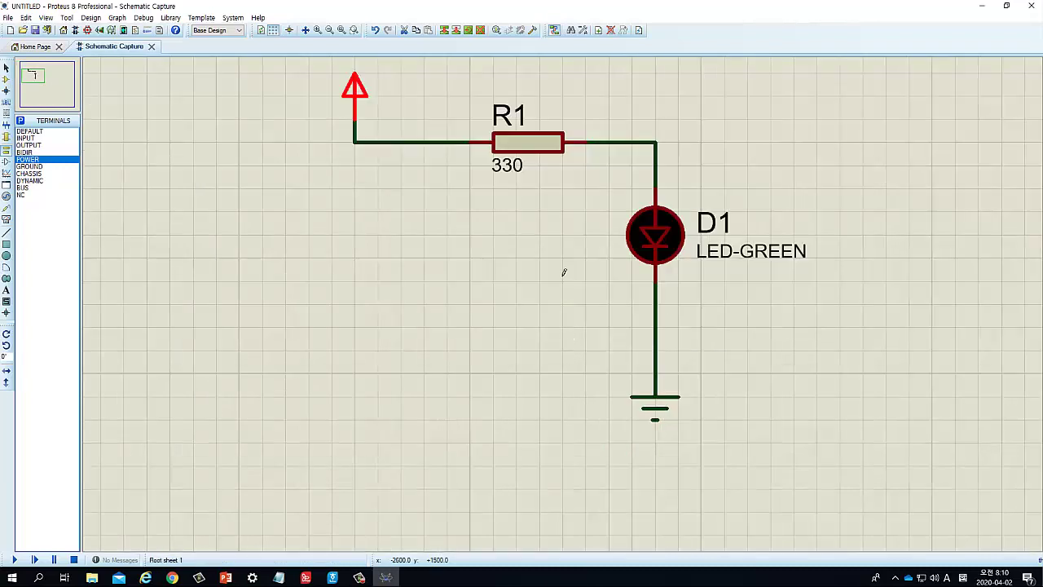
pyautogui.scroll(-1, 567, 276)
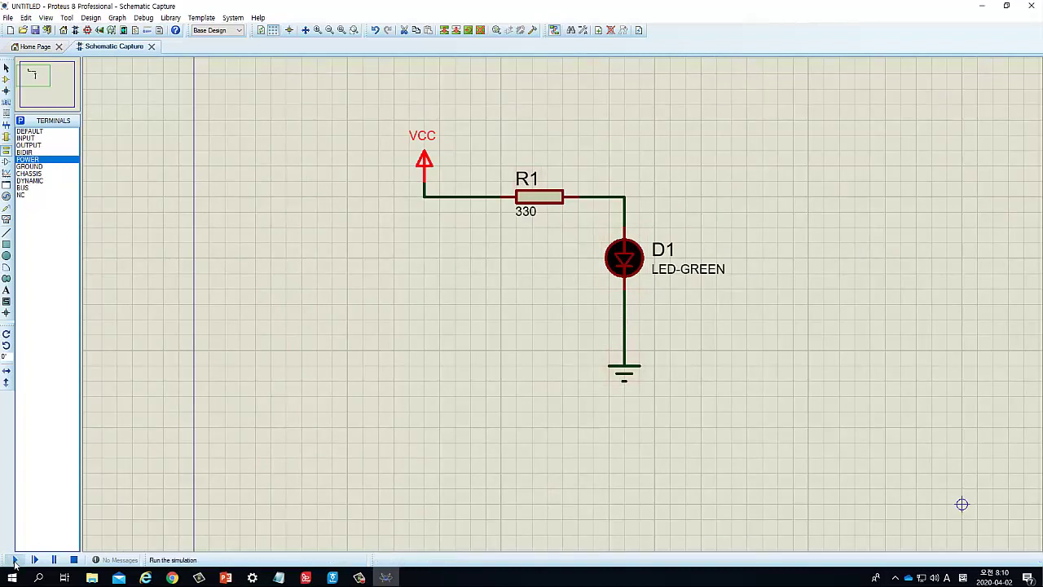
pyautogui.click(14, 559)
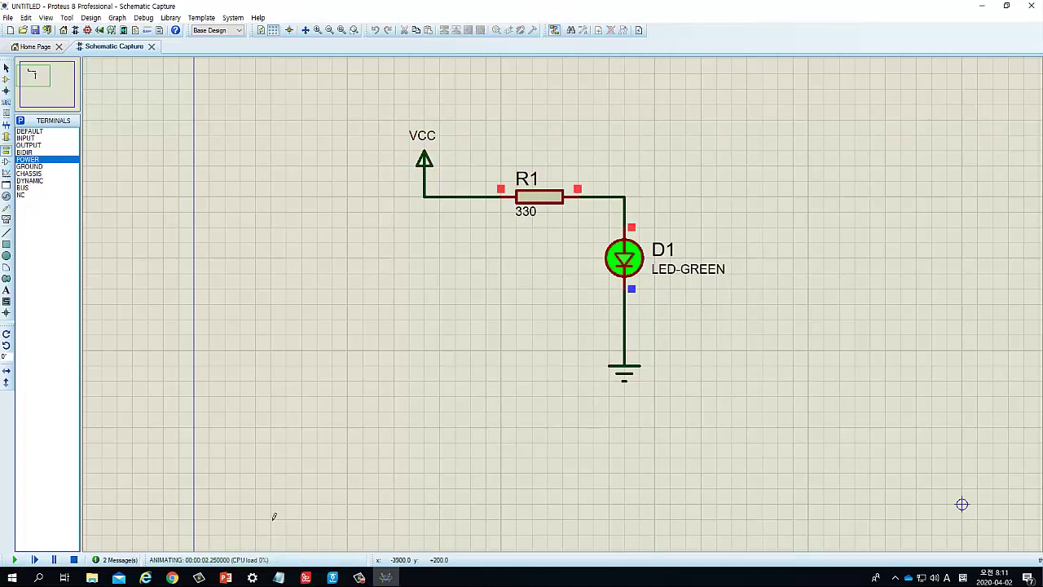
pyautogui.click(74, 559)
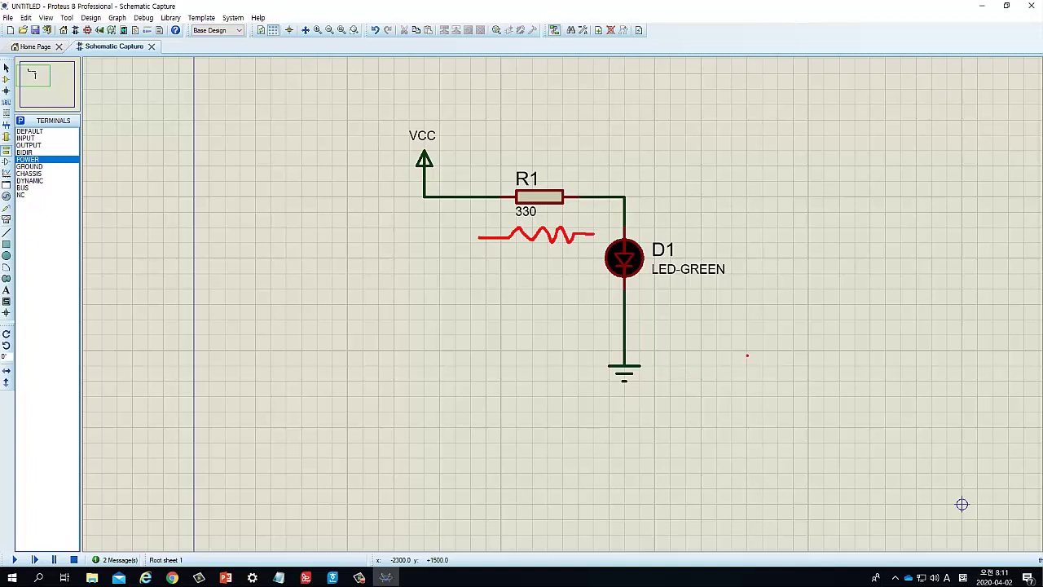
pyautogui.press('Escape')
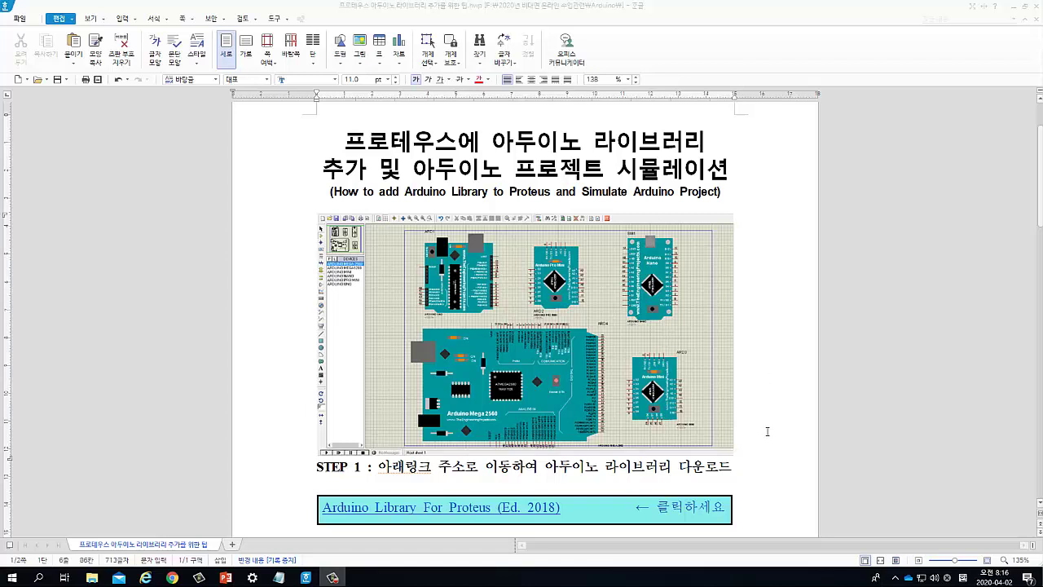
# - Read steps 1 to 4 of the guide on downloading, extracting and copying the two ArduinoTEP library files for Proteus
pyautogui.scroll(-5, 763, 431)
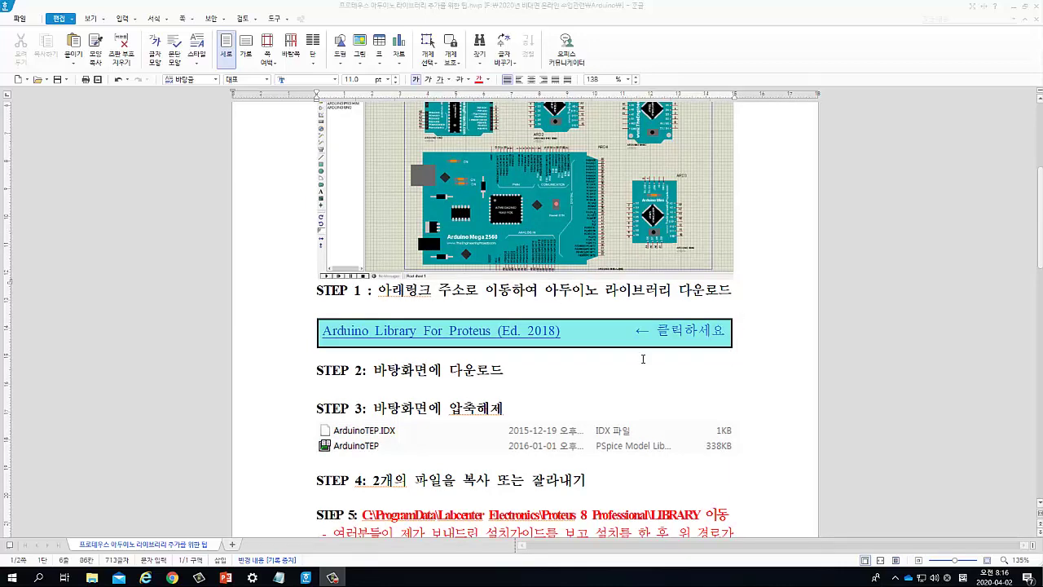
pyautogui.scroll(-3, 526, 355)
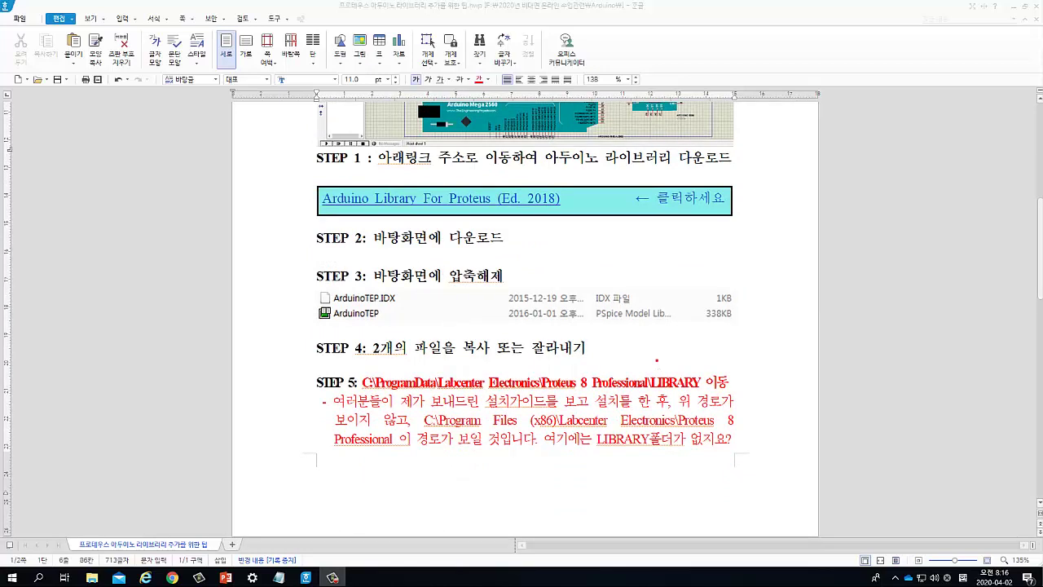
pyautogui.moveTo(298, 284)
pyautogui.mouseDown()
pyautogui.moveTo(500, 325)
pyautogui.moveTo(740, 329)
pyautogui.mouseUp()
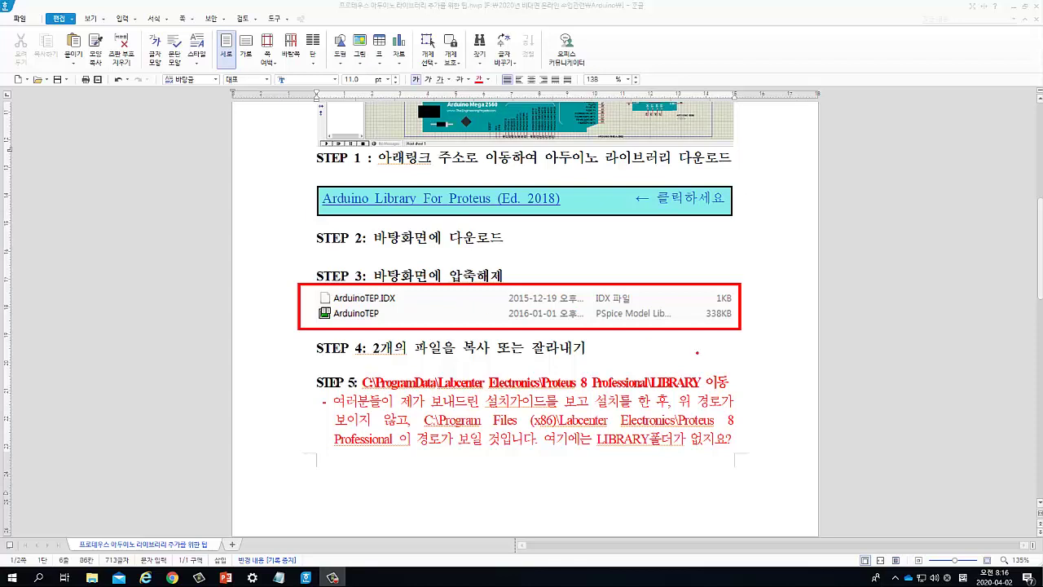
pyautogui.press('Escape')
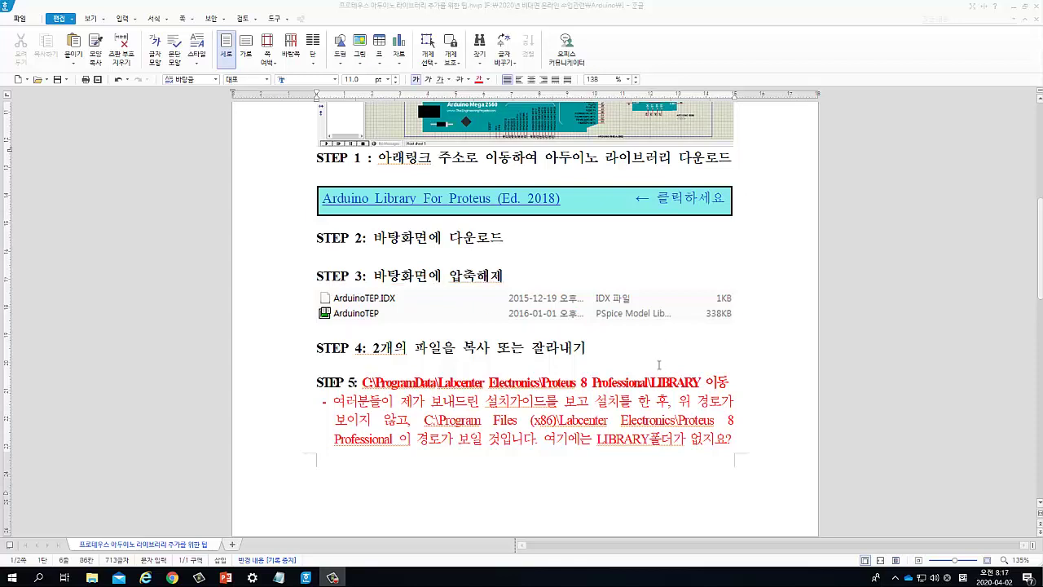
# - Read step 5 of the guide, comparing the ProgramData LIBRARY path with the Program Files (x86) installation path
pyautogui.scroll(-3, 660, 366)
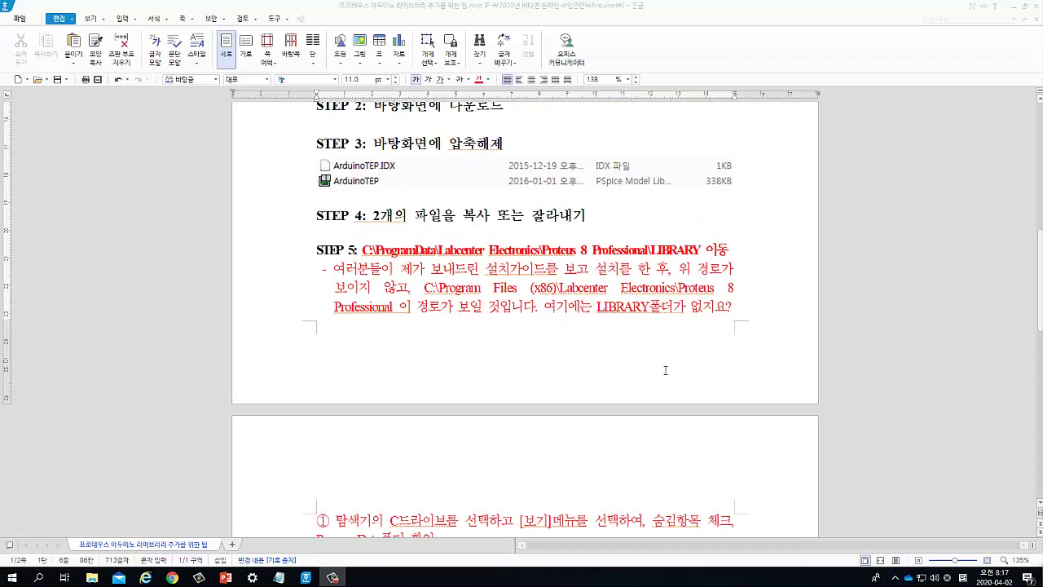
pyautogui.hotkey('ctrl', '2')
pyautogui.moveTo(494, 277); pyautogui.dragTo(670, 278)
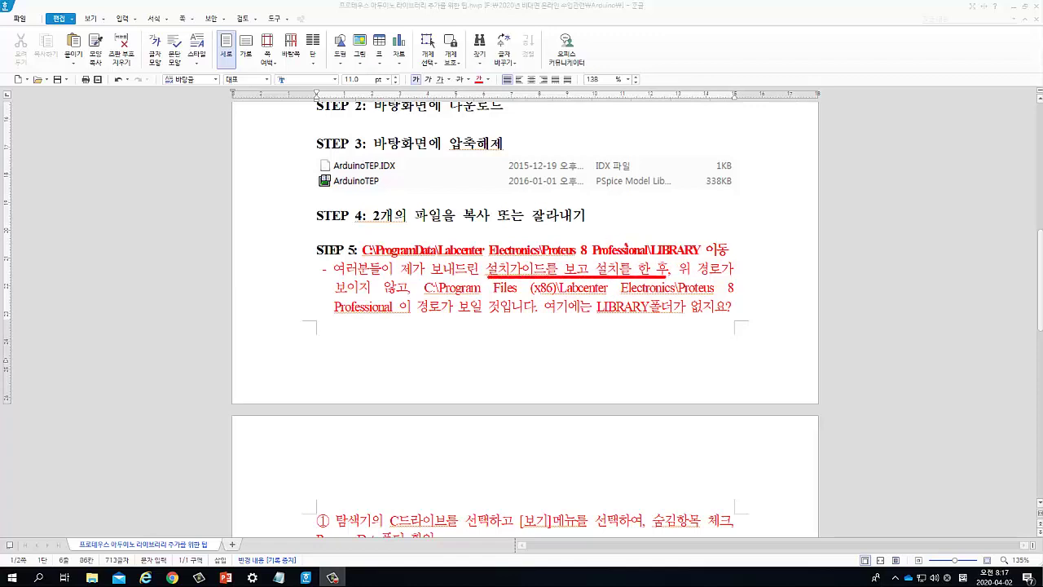
pyautogui.moveTo(363, 255); pyautogui.dragTo(699, 254)
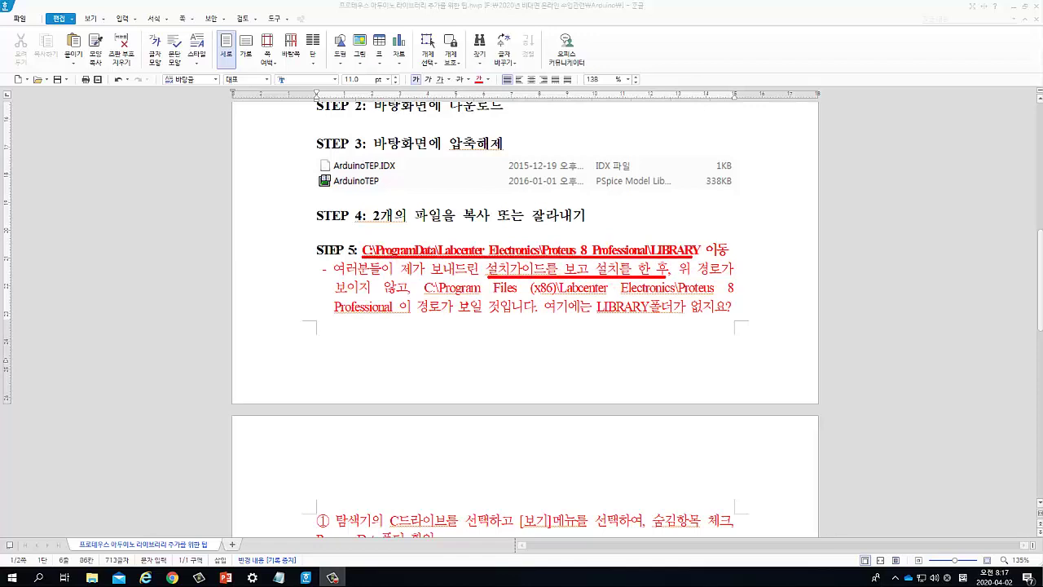
pyautogui.moveTo(430, 295); pyautogui.dragTo(733, 294)
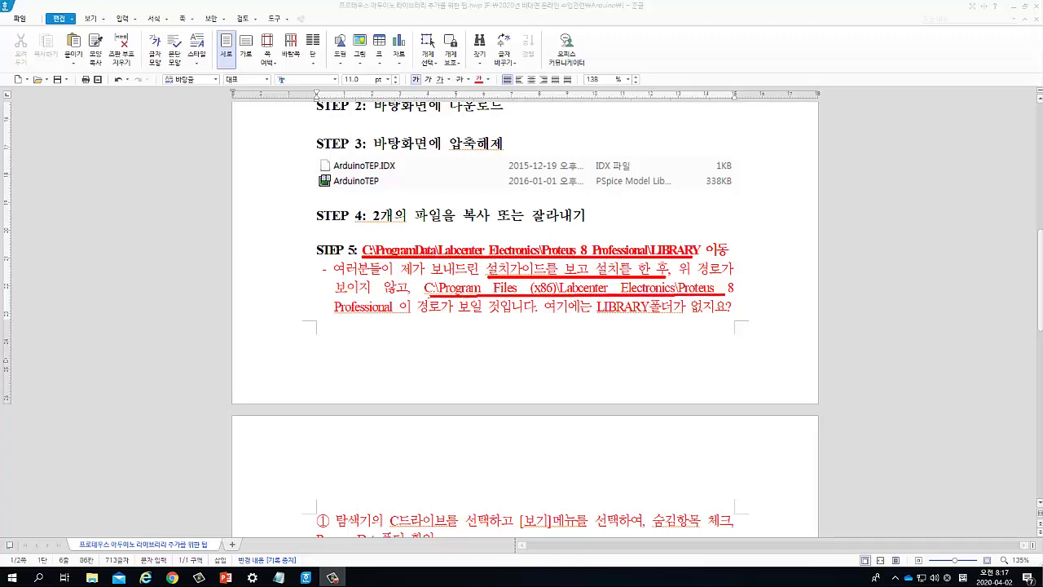
pyautogui.moveTo(337, 319); pyautogui.dragTo(536, 316)
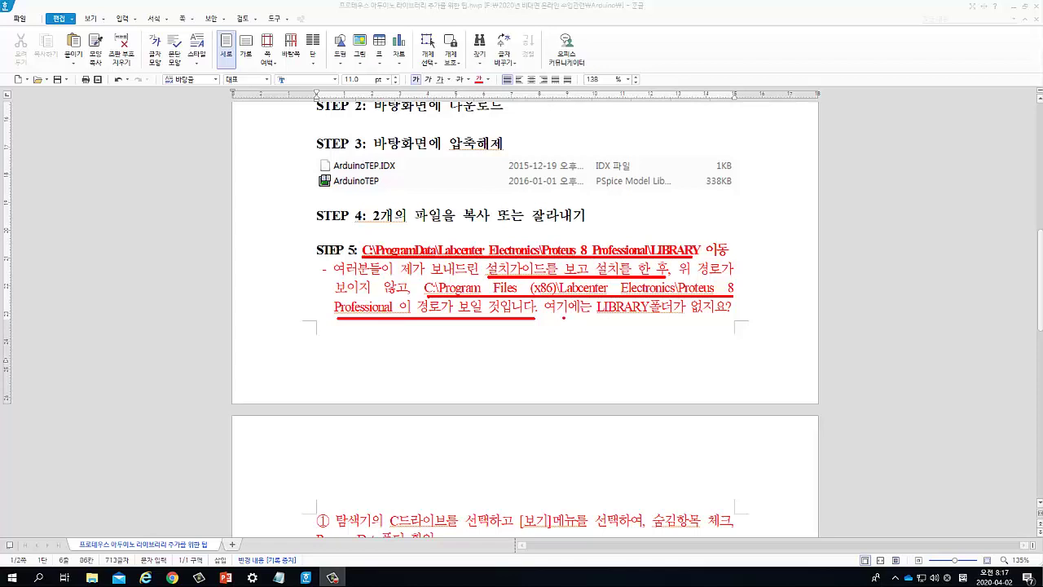
pyautogui.moveTo(560, 318); pyautogui.dragTo(730, 316)
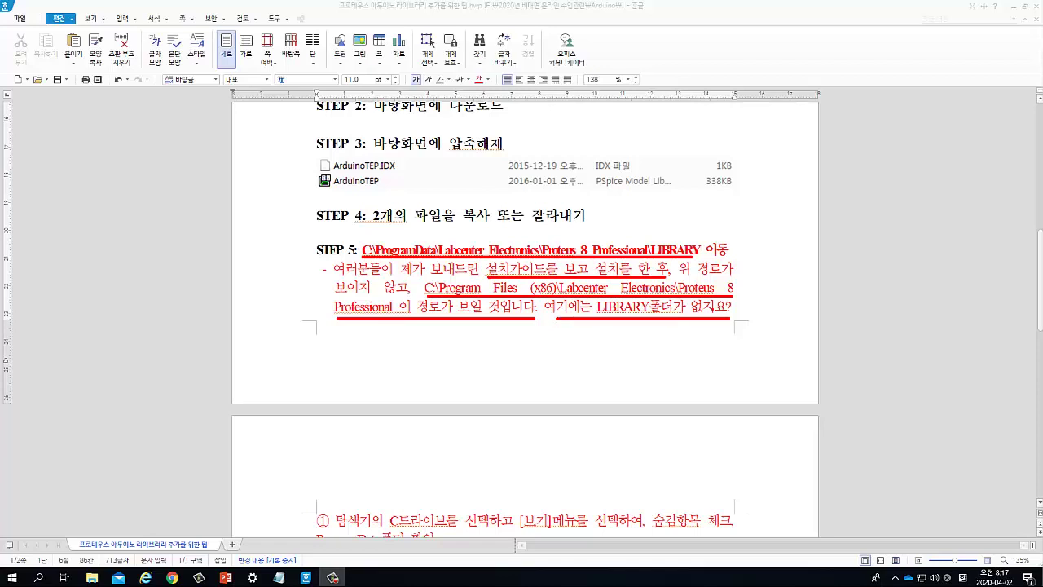
pyautogui.press('Escape')
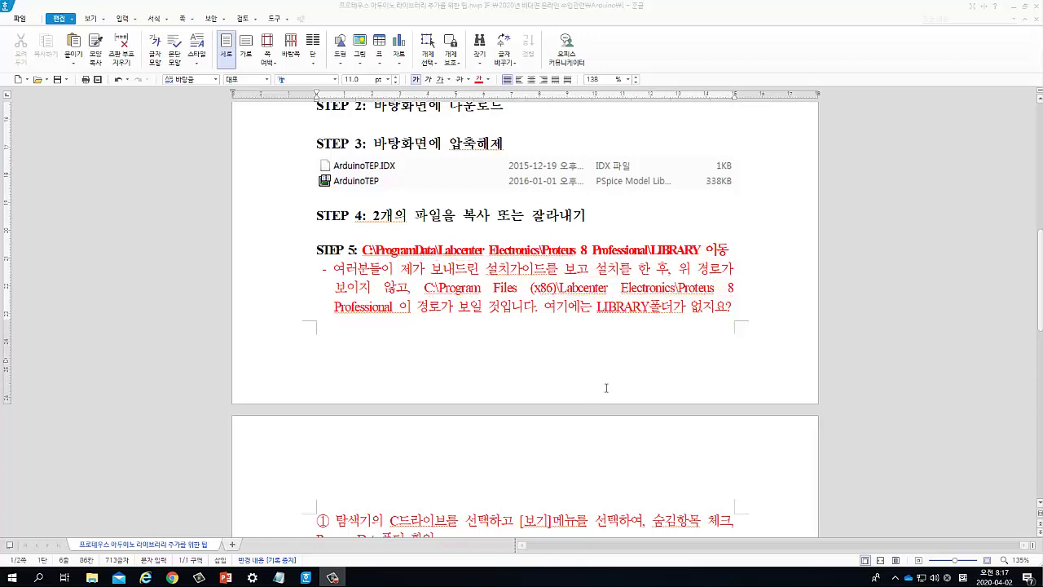
# - Examine the guide's instructions for showing hidden items on the C drive to reveal the ProgramData folder
pyautogui.scroll(-8, 591, 408)
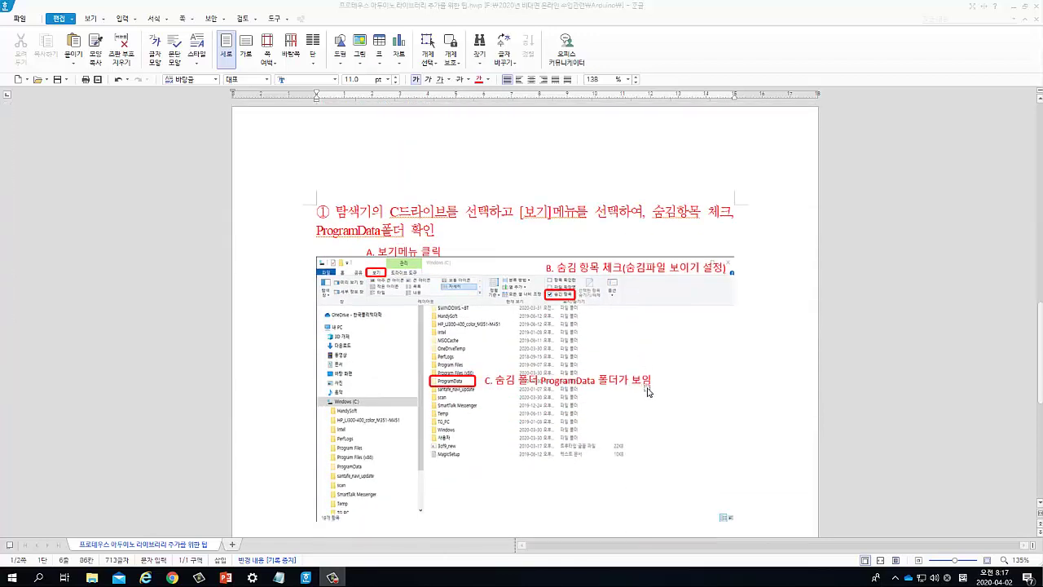
pyautogui.scroll(-1, 648, 391)
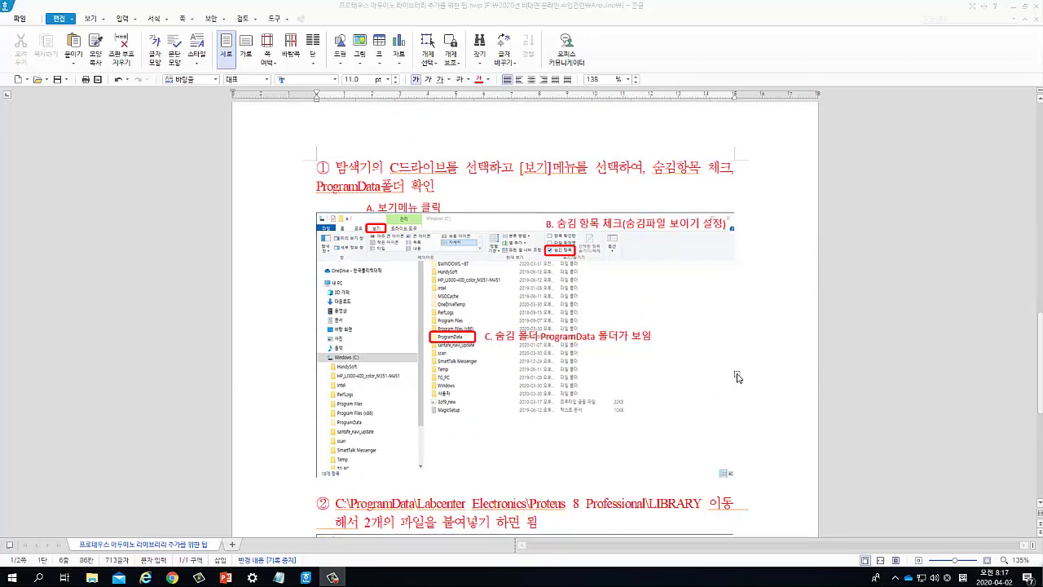
pyautogui.hotkey('ctrl', '2')
pyautogui.moveTo(336, 177); pyautogui.dragTo(734, 172)
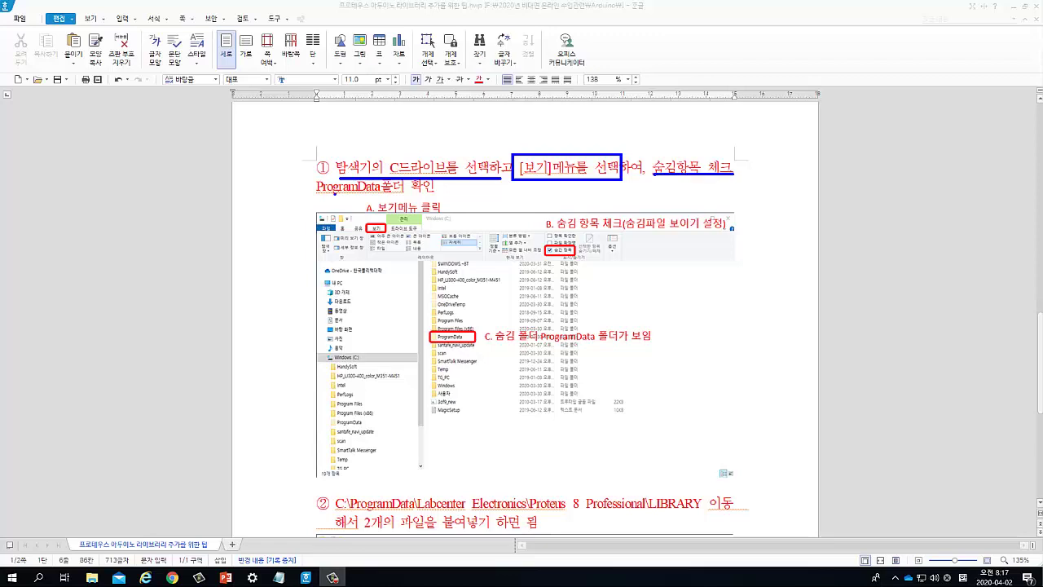
pyautogui.moveTo(317, 193); pyautogui.dragTo(437, 193)
pyautogui.moveTo(318, 351)
pyautogui.mouseDown()
pyautogui.moveTo(318, 362)
pyautogui.moveTo(368, 362)
pyautogui.moveTo(318, 351)
pyautogui.mouseUp()
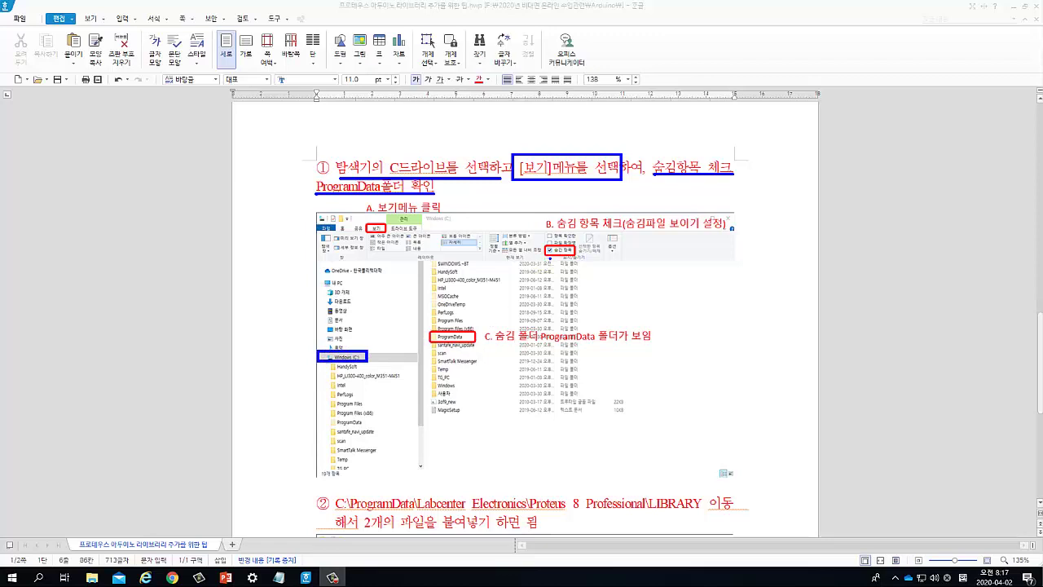
pyautogui.moveTo(367, 236); pyautogui.dragTo(380, 236)
pyautogui.moveTo(544, 259); pyautogui.dragTo(578, 259)
pyautogui.moveTo(429, 346); pyautogui.dragTo(476, 345)
pyautogui.press('Escape')
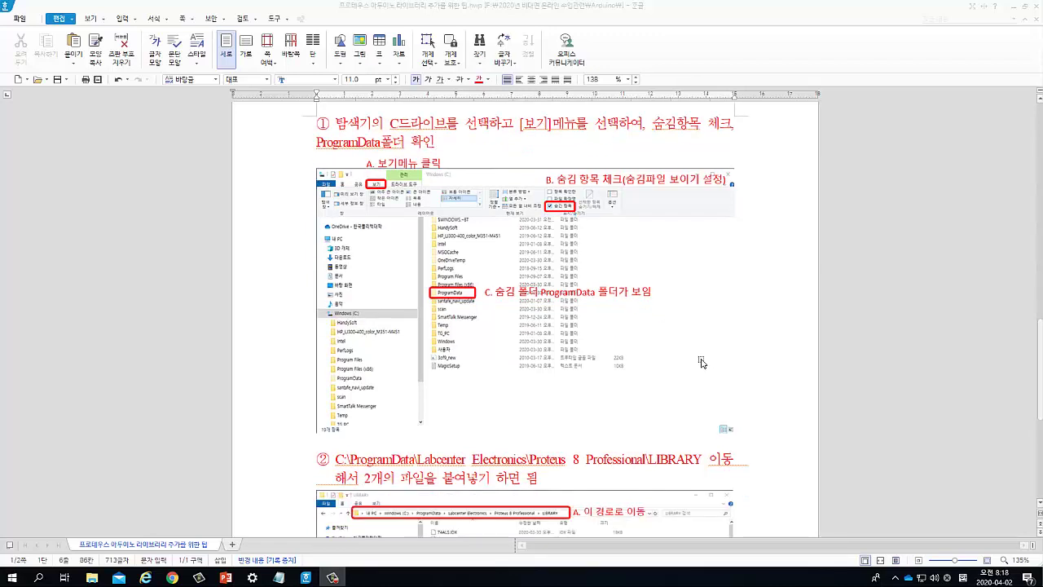
# - Read the guide's remaining instructions on pasting the two library files into the Proteus 8 Professional LIBRARY folder
pyautogui.scroll(-3, 709, 370)
pyautogui.scroll(-2, 709, 370)
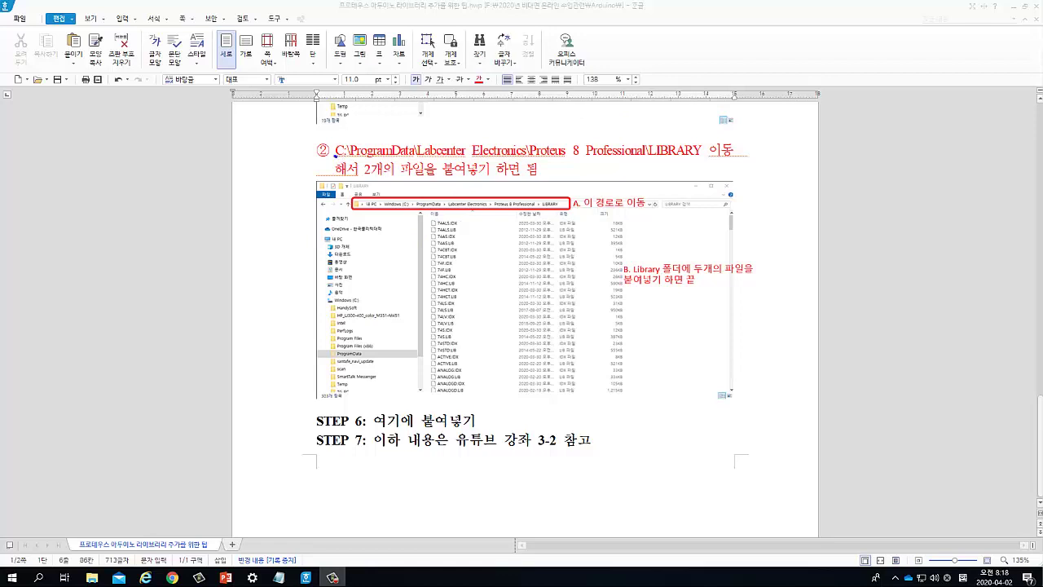
pyautogui.moveTo(335, 155); pyautogui.dragTo(702, 158)
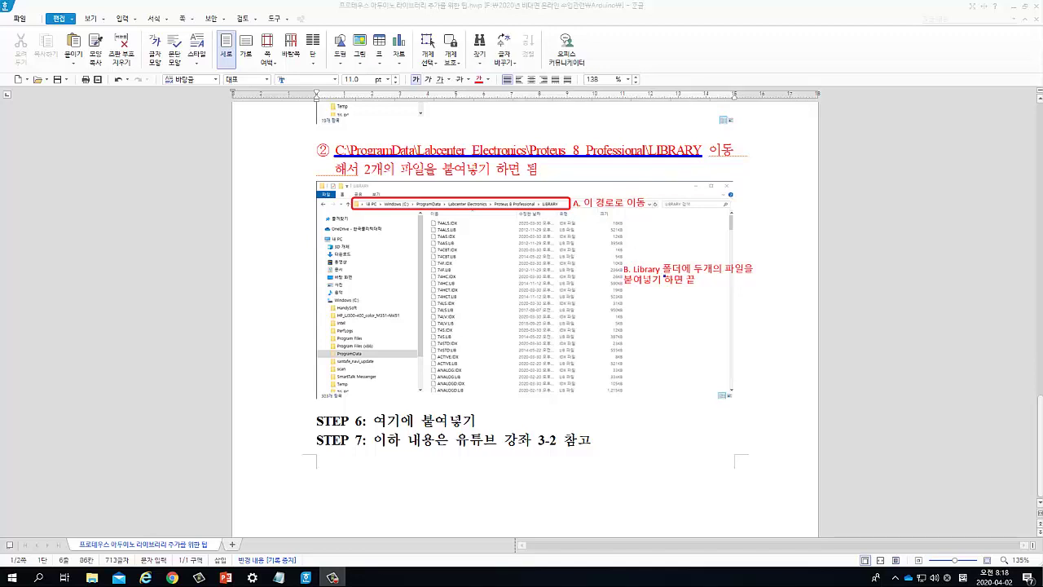
pyautogui.moveTo(610, 259)
pyautogui.mouseDown()
pyautogui.moveTo(637, 294)
pyautogui.moveTo(773, 292)
pyautogui.mouseUp()
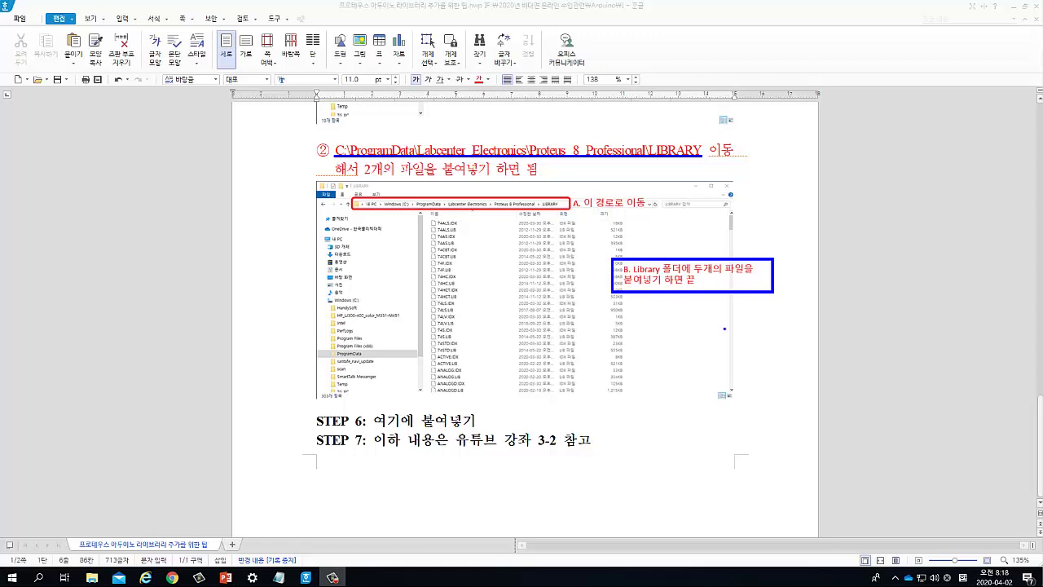
pyautogui.press('Escape')
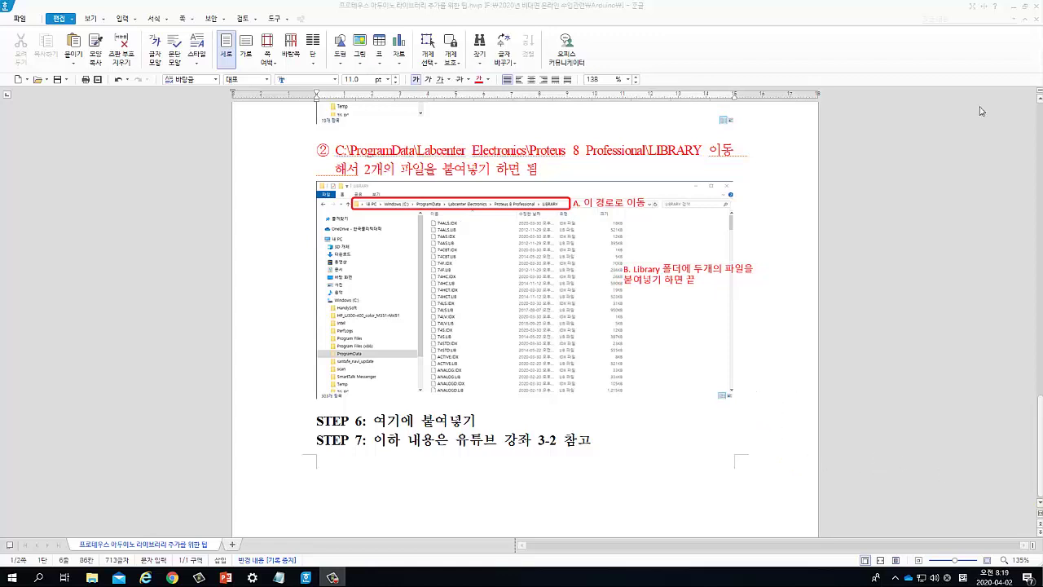
# - Minimize the guide, switch to File Explorer and examine the folders listed on the Windows (C:) drive
pyautogui.click(1014, 8)
pyautogui.click(1014, 8)
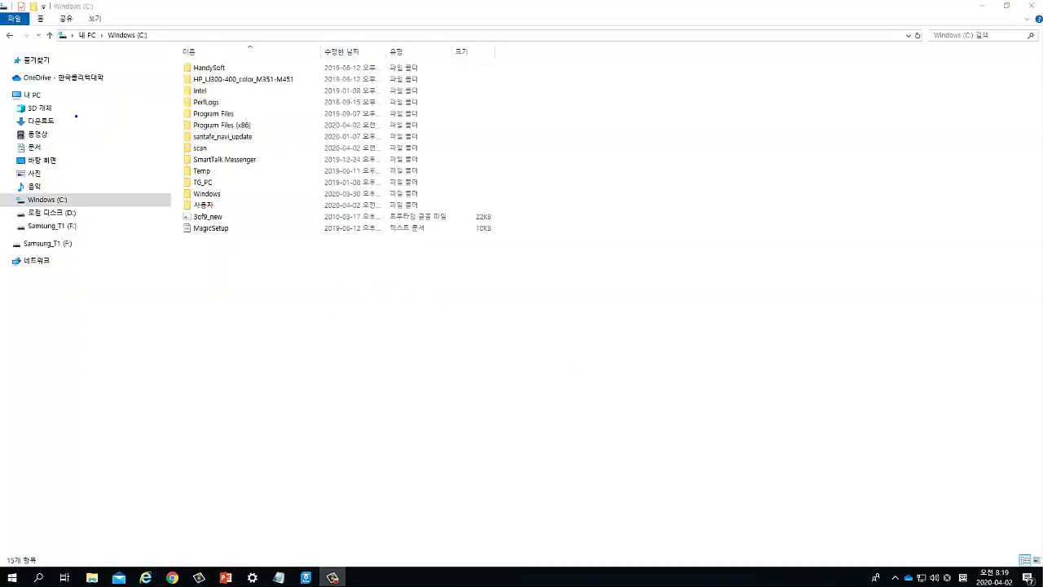
pyautogui.moveTo(3, 194); pyautogui.dragTo(75, 205)
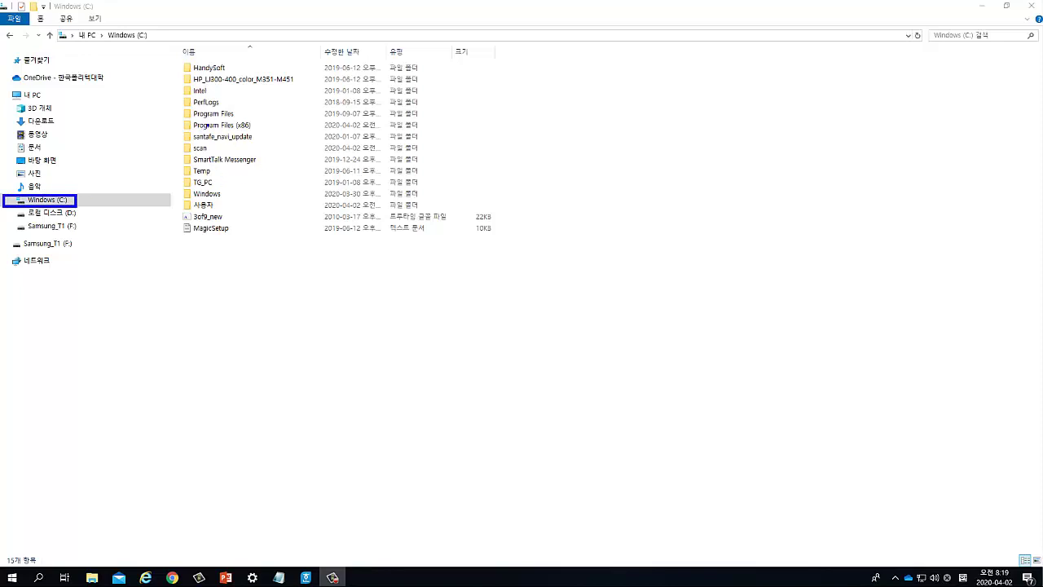
pyautogui.moveTo(186, 109)
pyautogui.mouseDown()
pyautogui.moveTo(233, 108)
pyautogui.moveTo(242, 130)
pyautogui.moveTo(254, 130)
pyautogui.mouseUp()
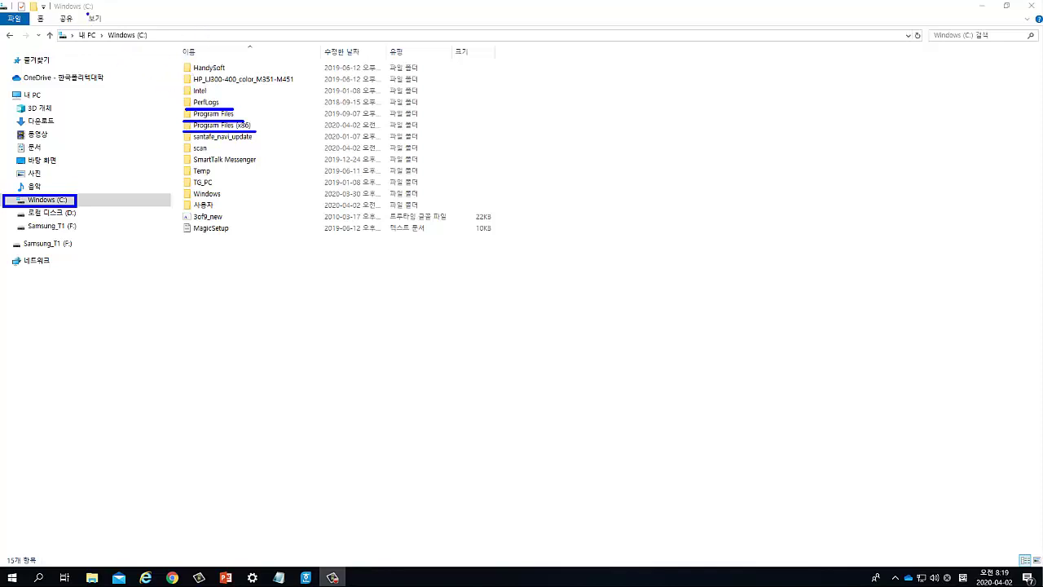
pyautogui.moveTo(86, 12); pyautogui.dragTo(103, 26)
pyautogui.press('Escape')
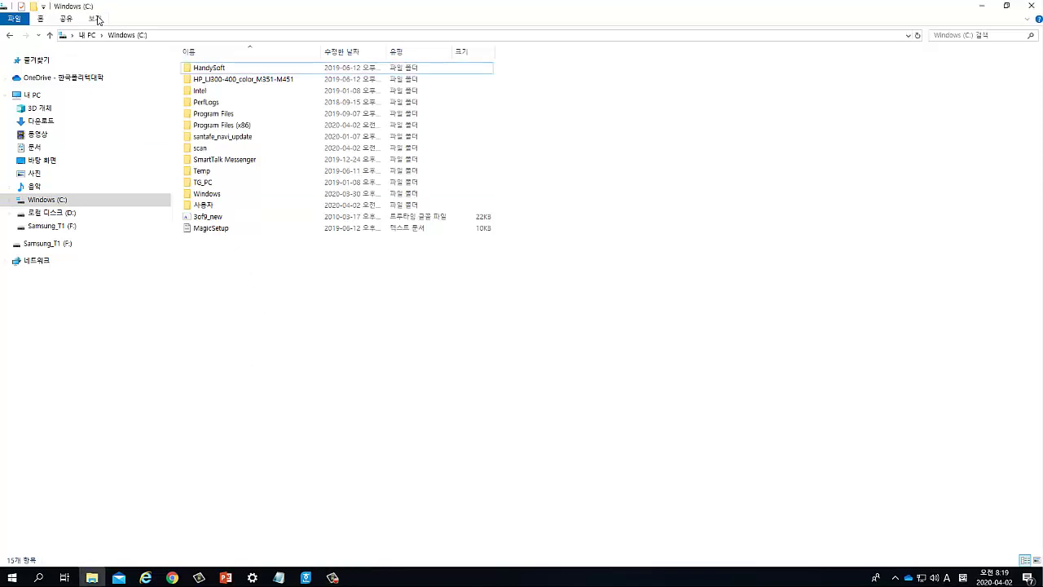
# - Show hidden items on the Windows (C:) drive and mark the hidden MSOCache and OneDriveTemp folders alongside ProgramData
pyautogui.click(97, 18)
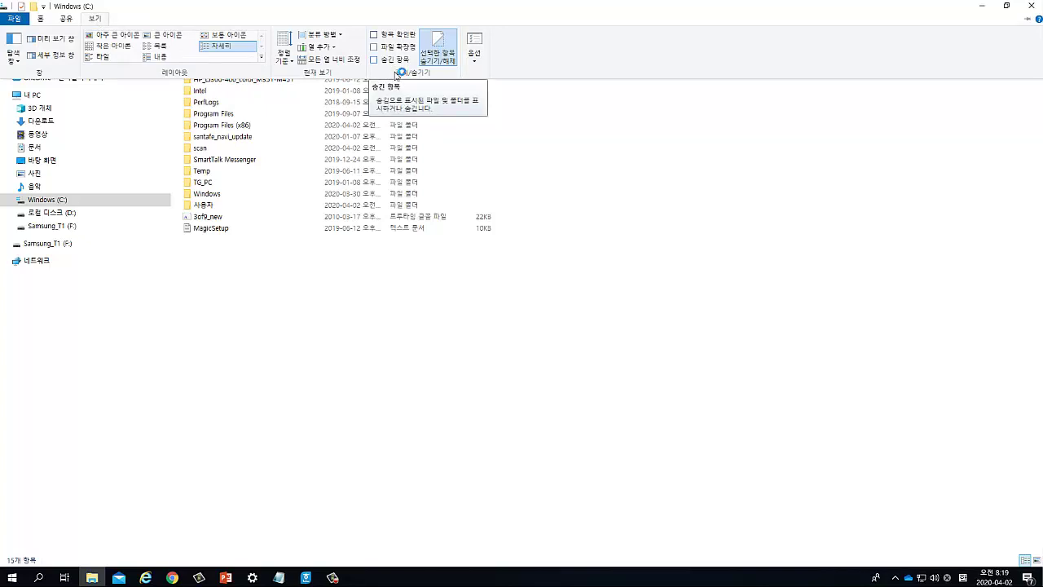
pyautogui.click(376, 60)
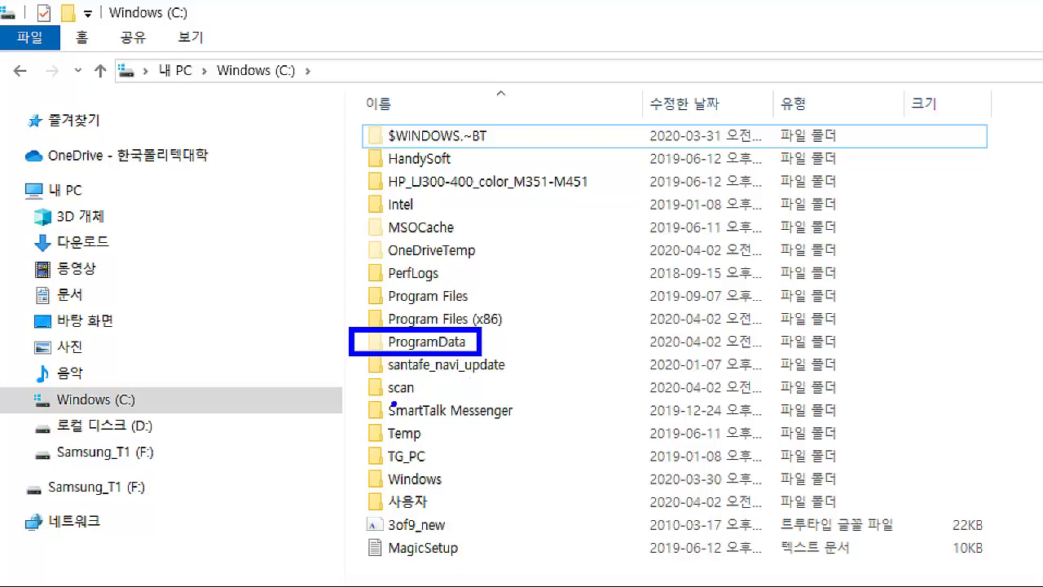
pyautogui.moveTo(352, 210)
pyautogui.mouseDown()
pyautogui.moveTo(432, 254)
pyautogui.moveTo(486, 262)
pyautogui.mouseUp()
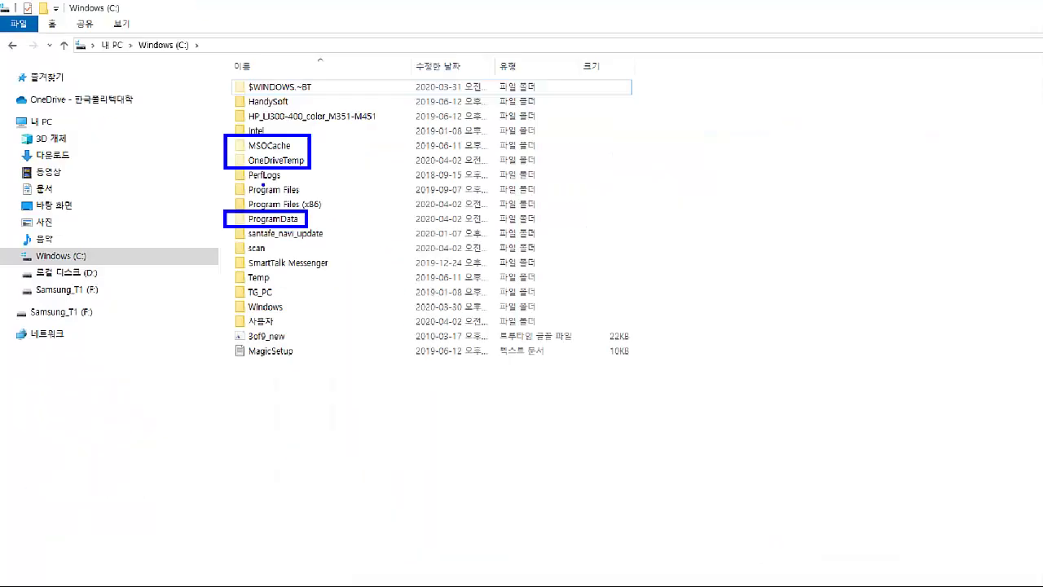
# - Open the LIBRARY folder under ProgramData, Labcenter Electronics, Proteus 8 Professional
pyautogui.doubleClick(209, 172)
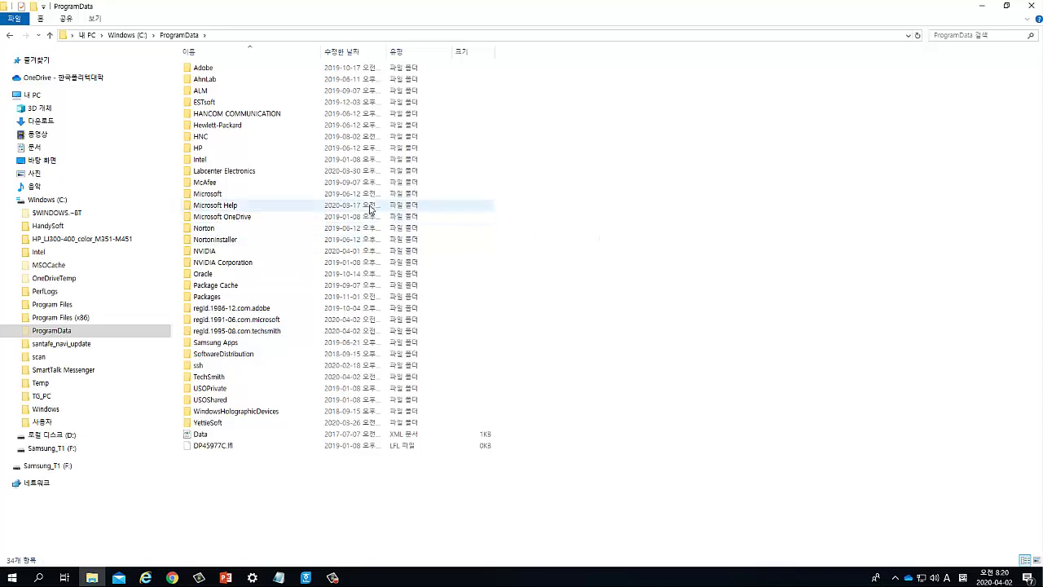
pyautogui.click(256, 173)
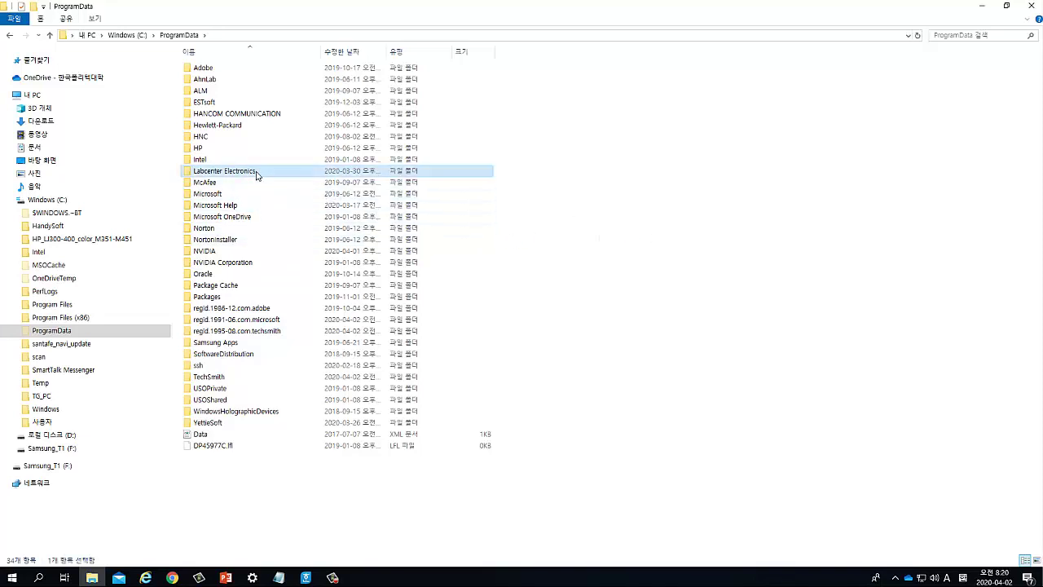
pyautogui.doubleClick(258, 175)
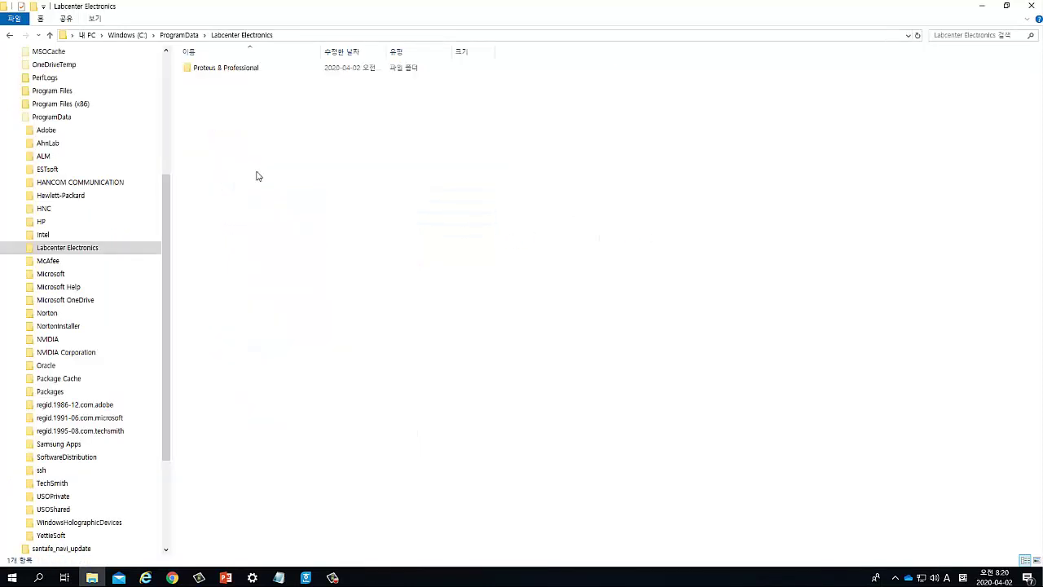
pyautogui.doubleClick(244, 70)
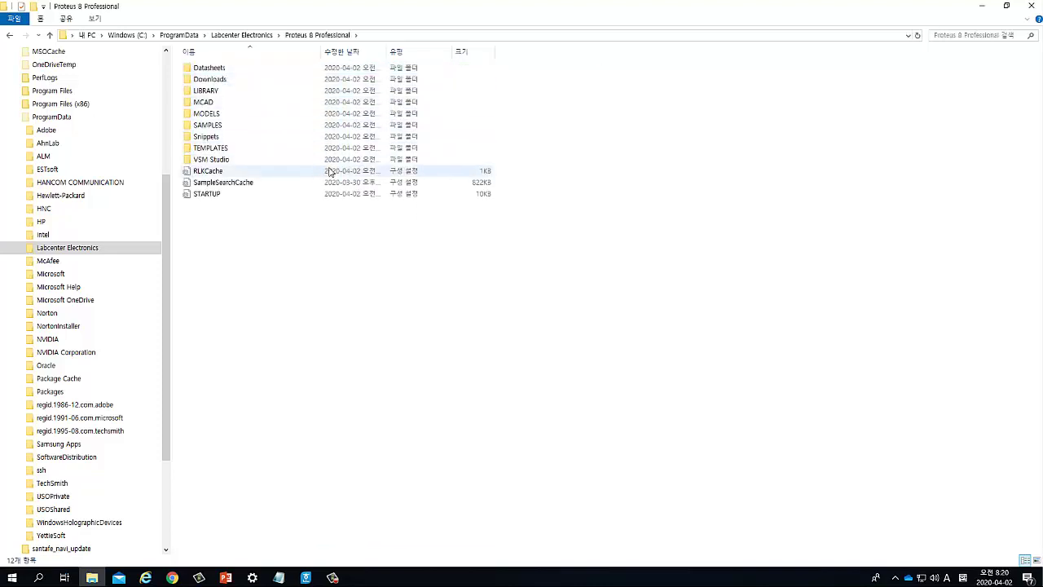
pyautogui.click(281, 90)
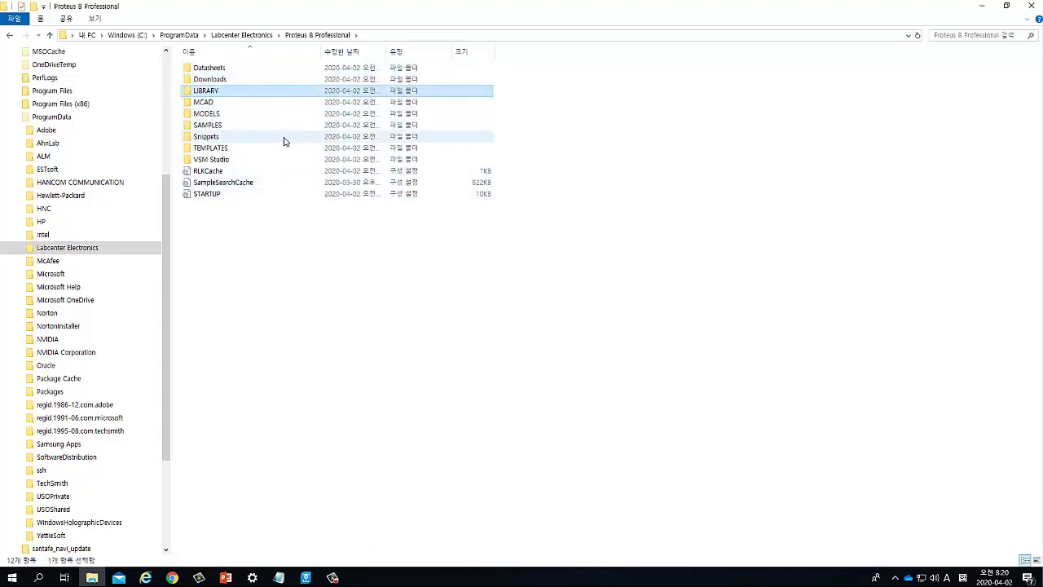
pyautogui.doubleClick(253, 91)
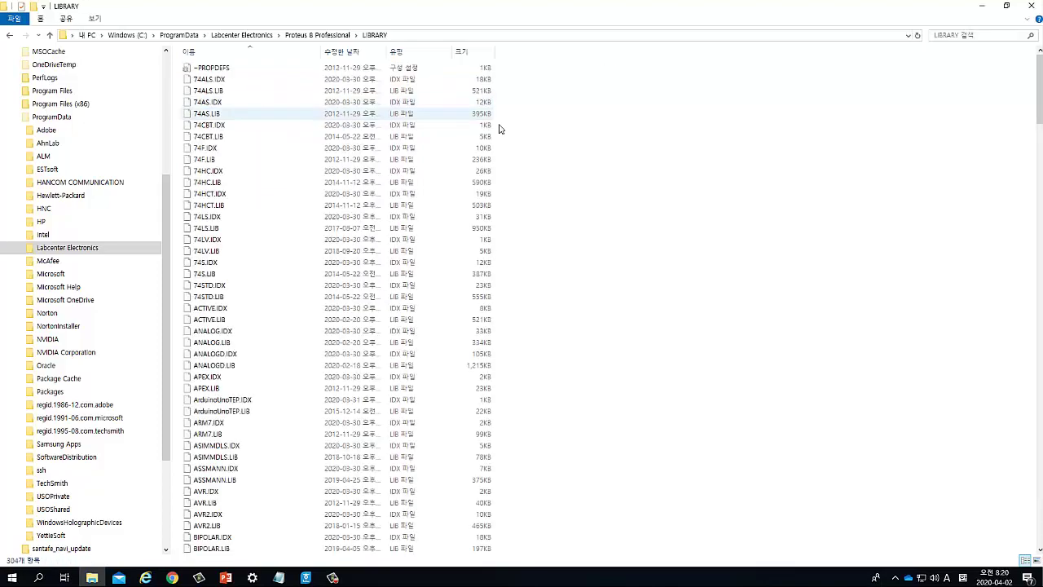
# - Shrink and reposition the LIBRARY window so the desktop's Proteus Basic LIBRARY and Arduino Library folders are uncovered
pyautogui.doubleClick(698, 15)
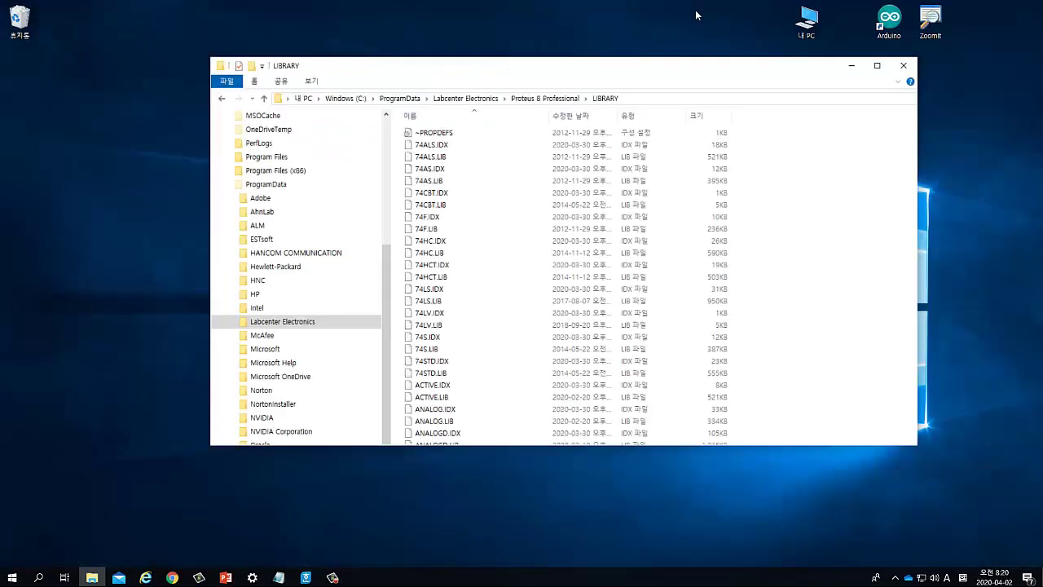
pyautogui.moveTo(671, 91); pyautogui.dragTo(524, 57)
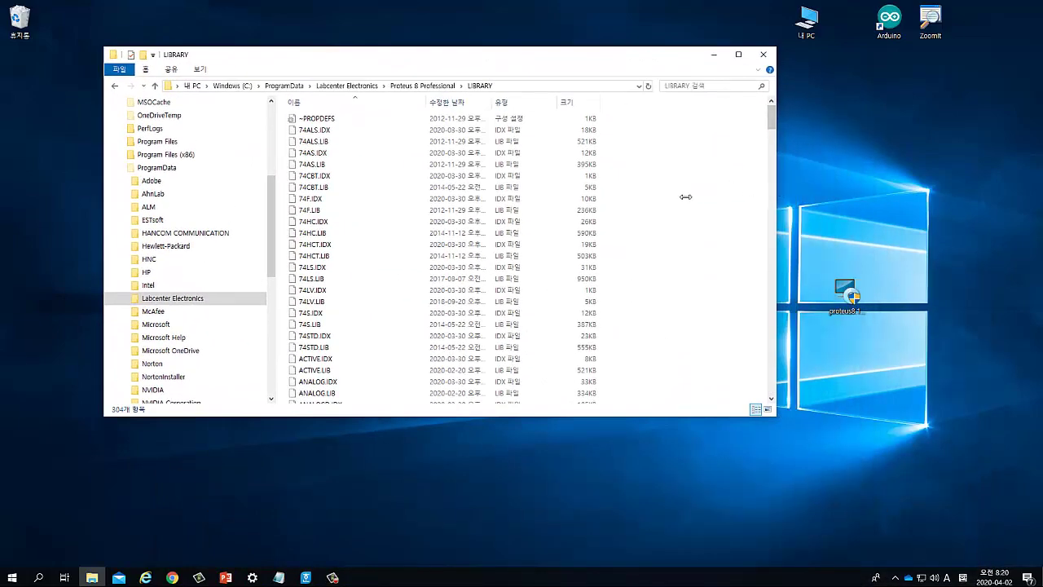
pyautogui.moveTo(685, 197); pyautogui.dragTo(569, 196)
pyautogui.moveTo(428, 61); pyautogui.dragTo(330, 20)
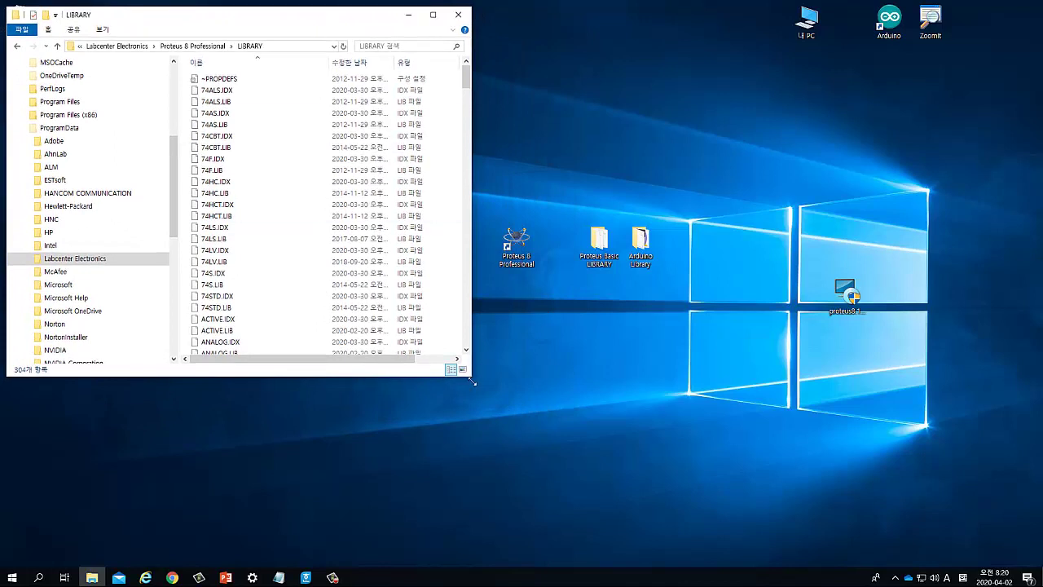
pyautogui.moveTo(473, 382); pyautogui.dragTo(550, 477)
# - Open the desktop's Arduino Library folder and place its window beside the LIBRARY window
pyautogui.click(603, 259)
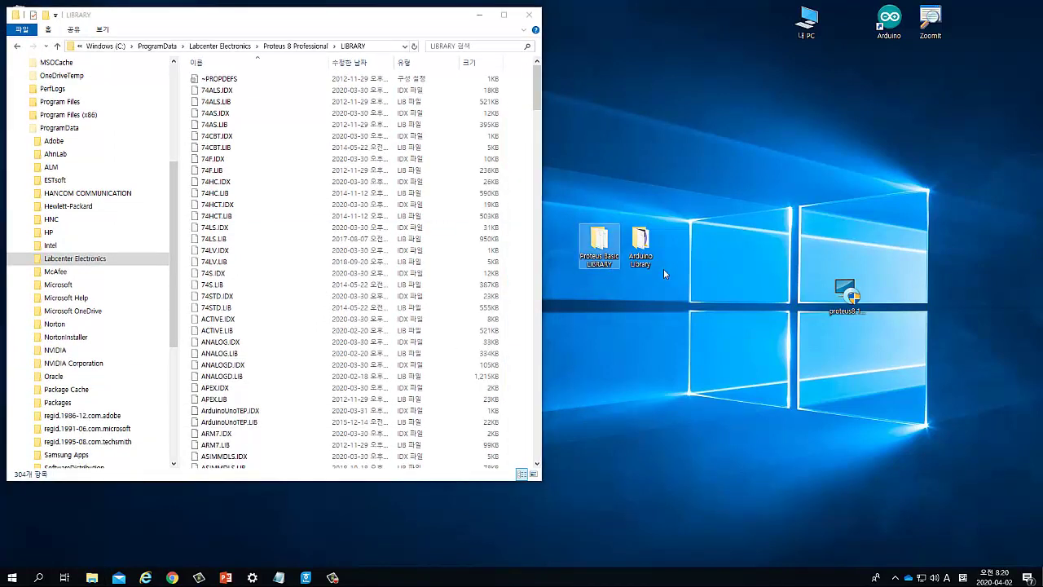
pyautogui.click(643, 261)
pyautogui.doubleClick(643, 261)
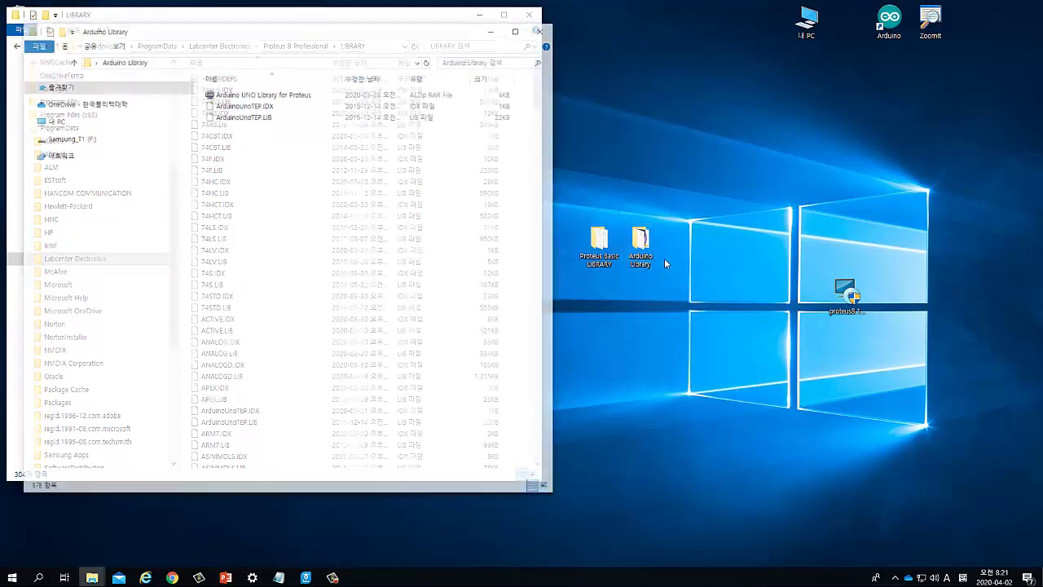
pyautogui.moveTo(329, 33); pyautogui.dragTo(875, 54)
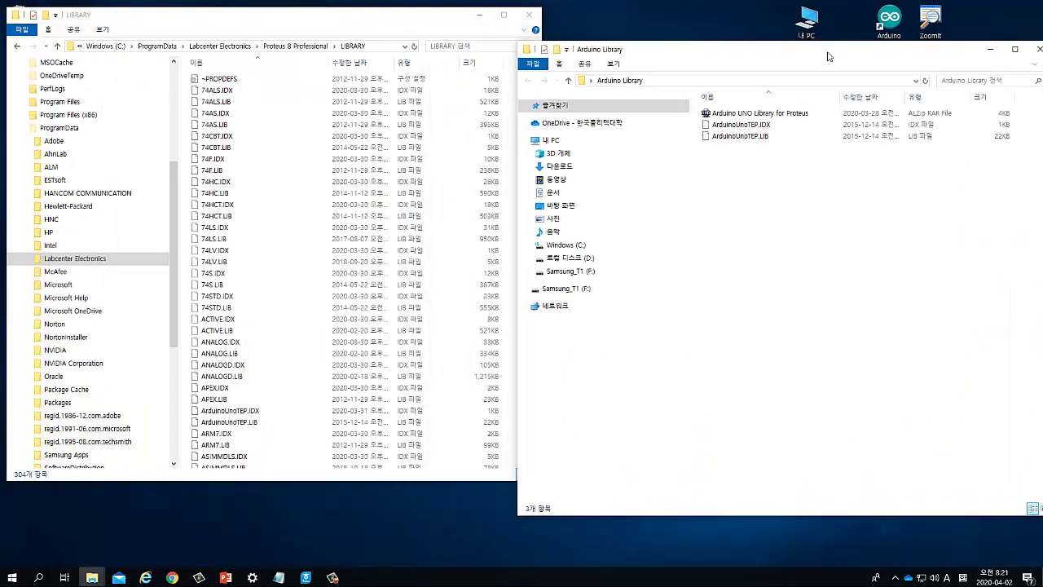
# - Copy ArduinoUnoTEP.IDX and ArduinoUnoTEP.LIB into the Proteus LIBRARY folder, replacing the existing files, and close the Arduino Library window
pyautogui.click(758, 126)
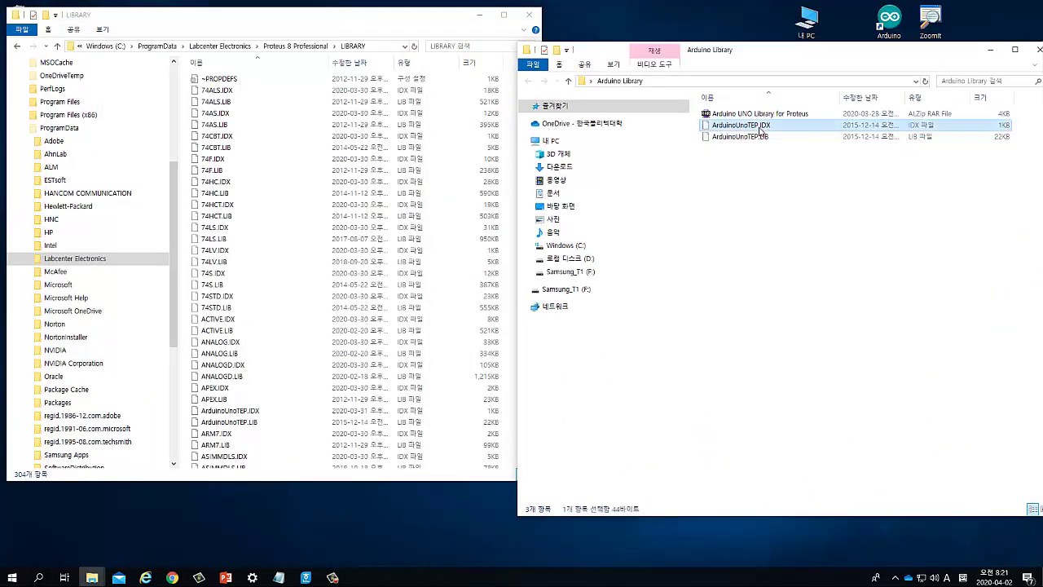
pyautogui.keyDown('shift'); pyautogui.click(758, 137); pyautogui.keyUp('shift')
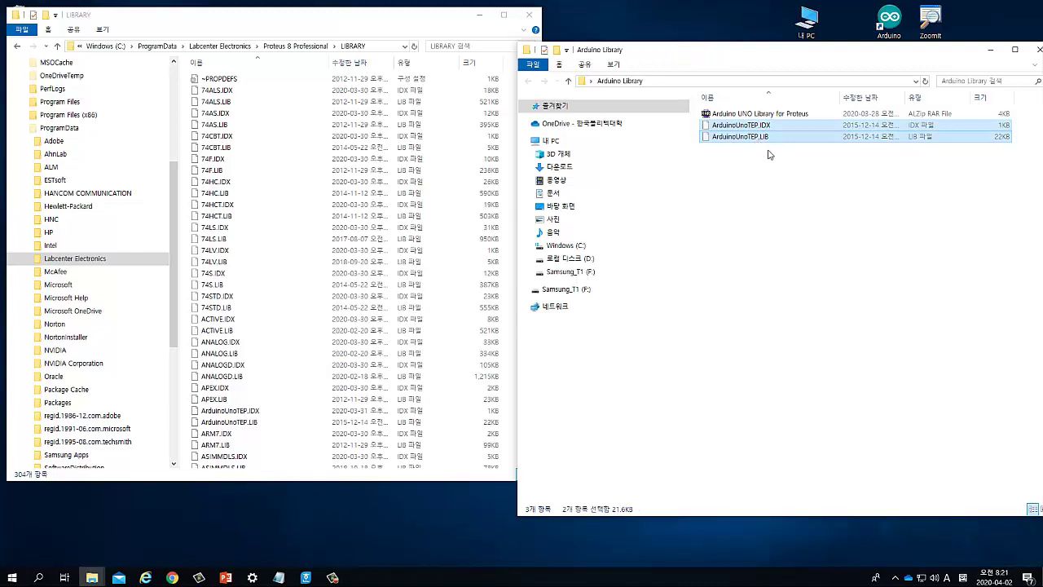
pyautogui.click(303, 296)
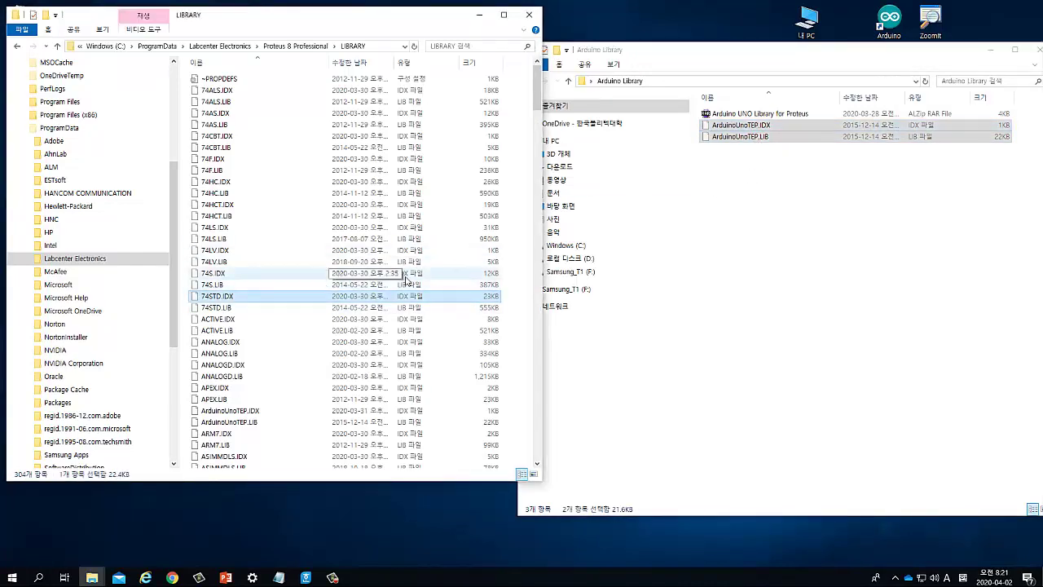
pyautogui.click(516, 237)
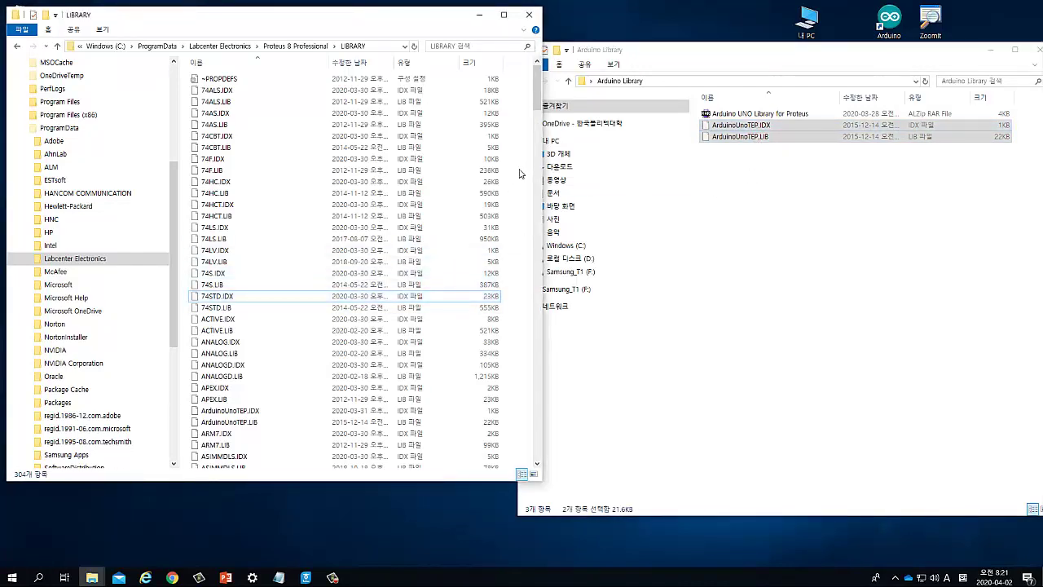
pyautogui.hotkey('ctrl', 'v')
pyautogui.press('r')
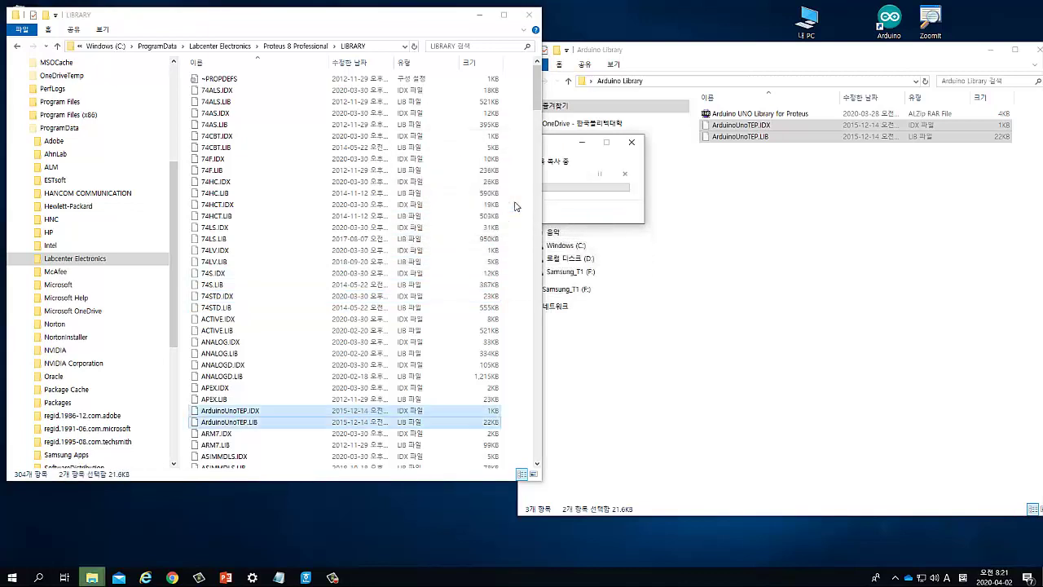
pyautogui.click(779, 276)
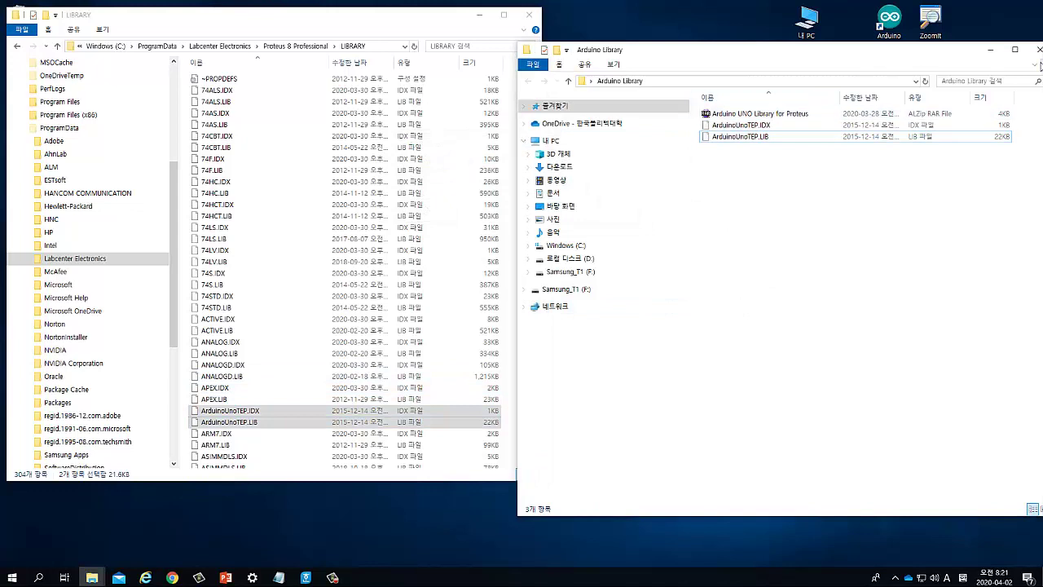
pyautogui.moveTo(905, 54); pyautogui.dragTo(835, 73)
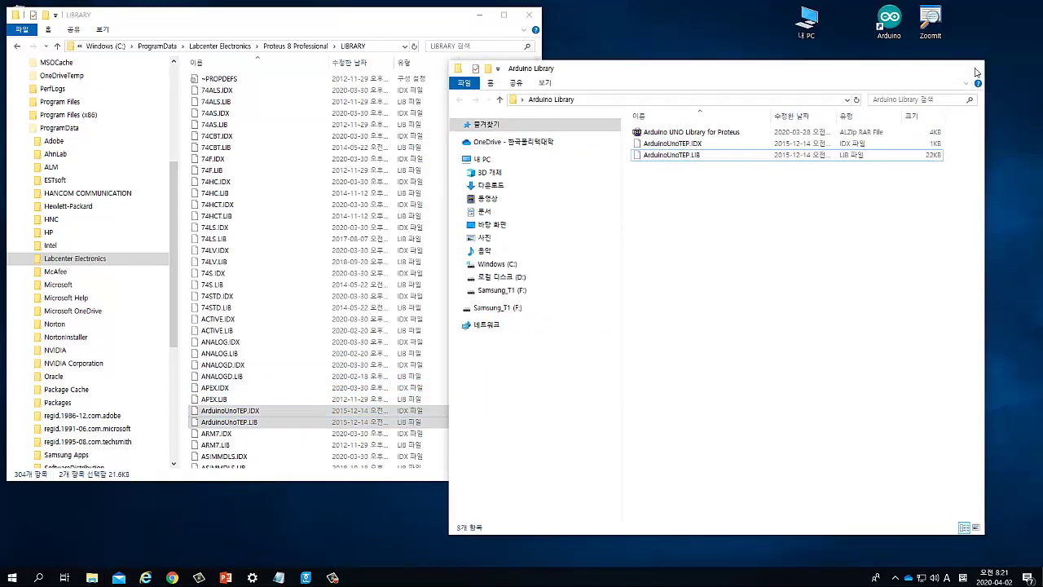
pyautogui.click(975, 69)
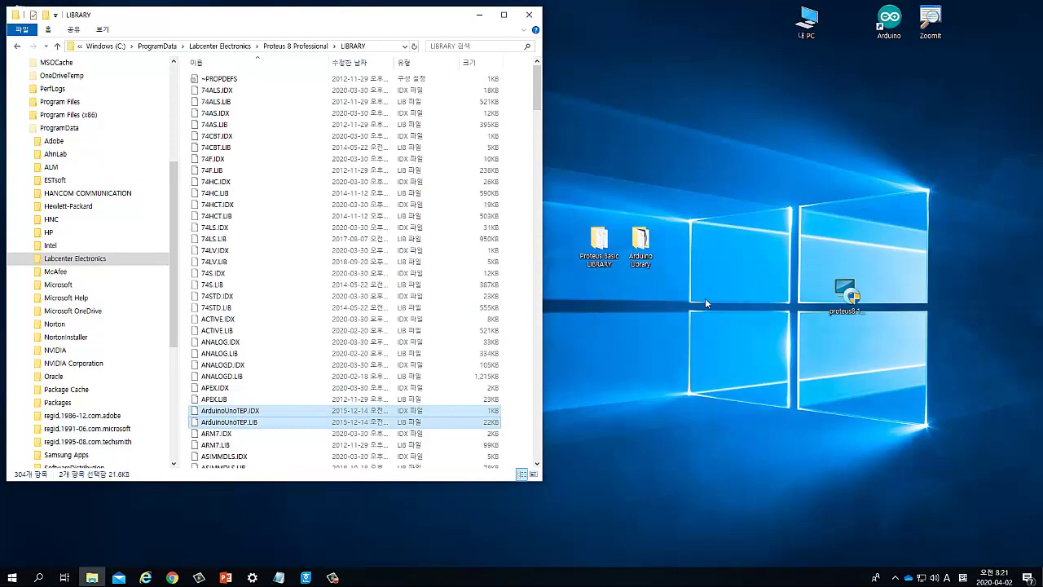
# - Copy all four IDX and LIB files from the desktop's Proteus Basic LIBRARY folder into the Proteus LIBRARY folder and close File Explorer
pyautogui.doubleClick(603, 259)
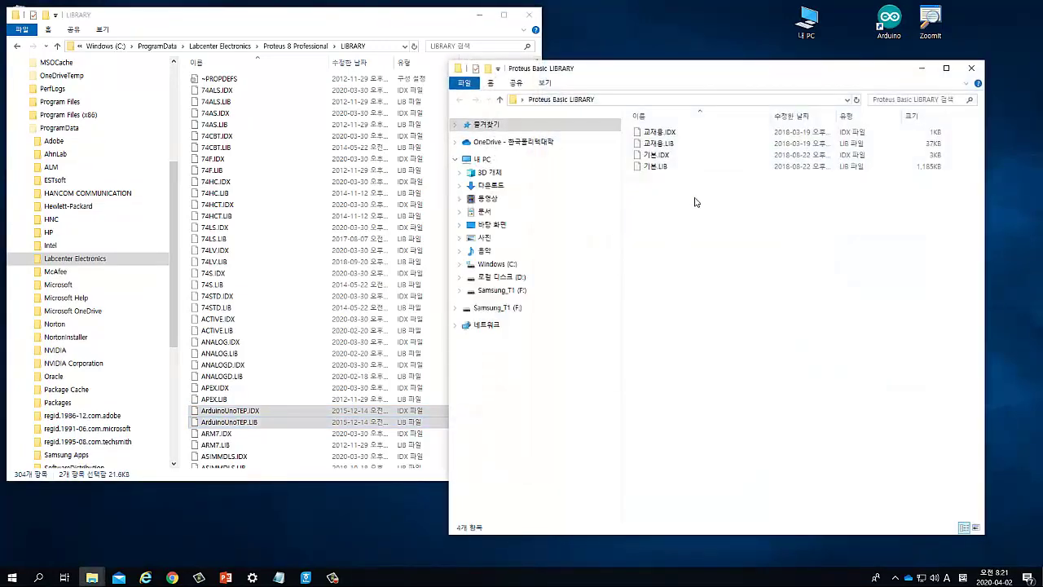
pyautogui.moveTo(701, 203); pyautogui.dragTo(631, 126)
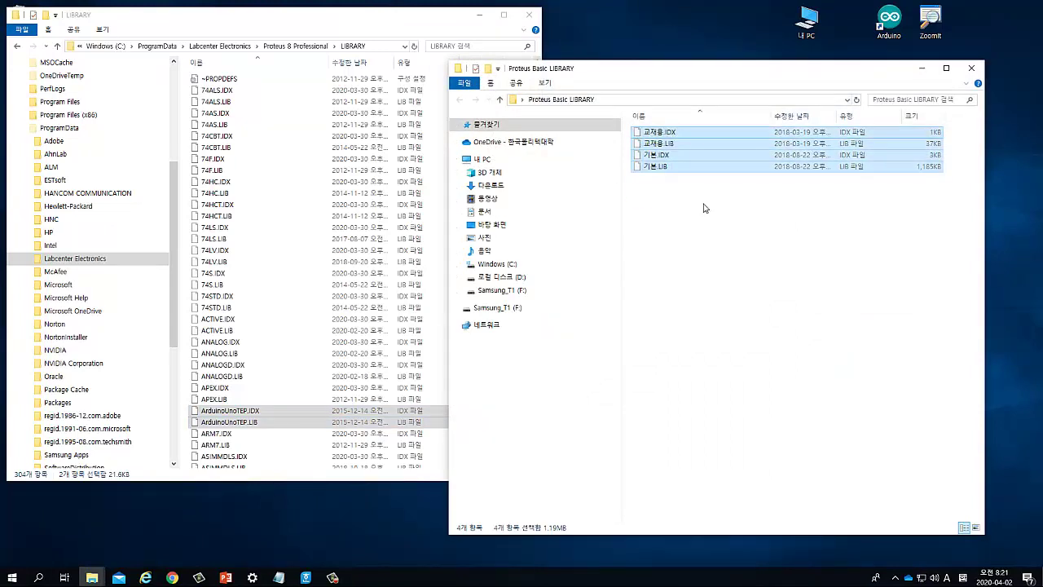
pyautogui.click(971, 67)
pyautogui.click(504, 15)
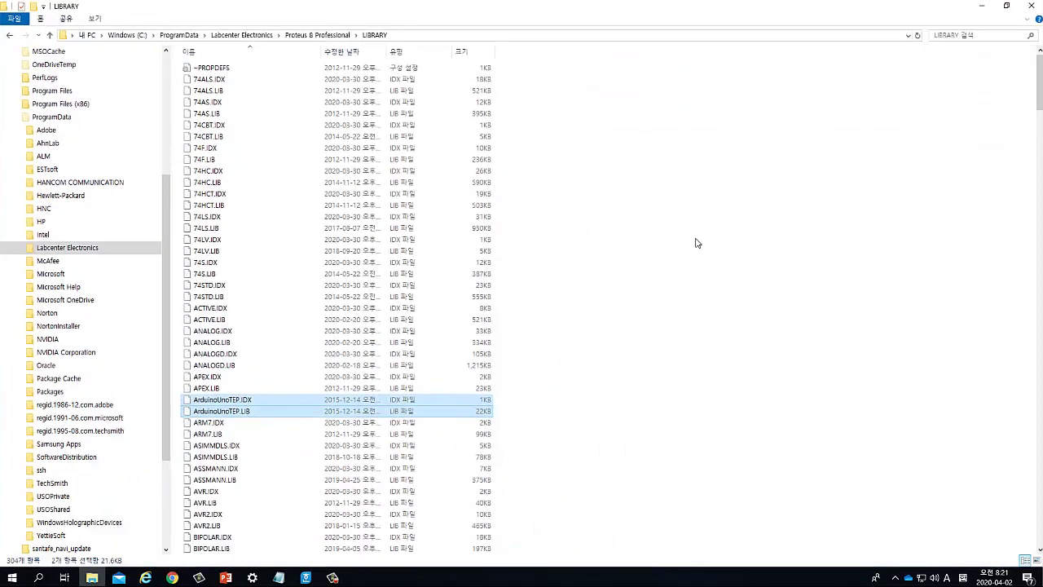
pyautogui.click(719, 241)
pyautogui.hotkey('ctrl', 'v')
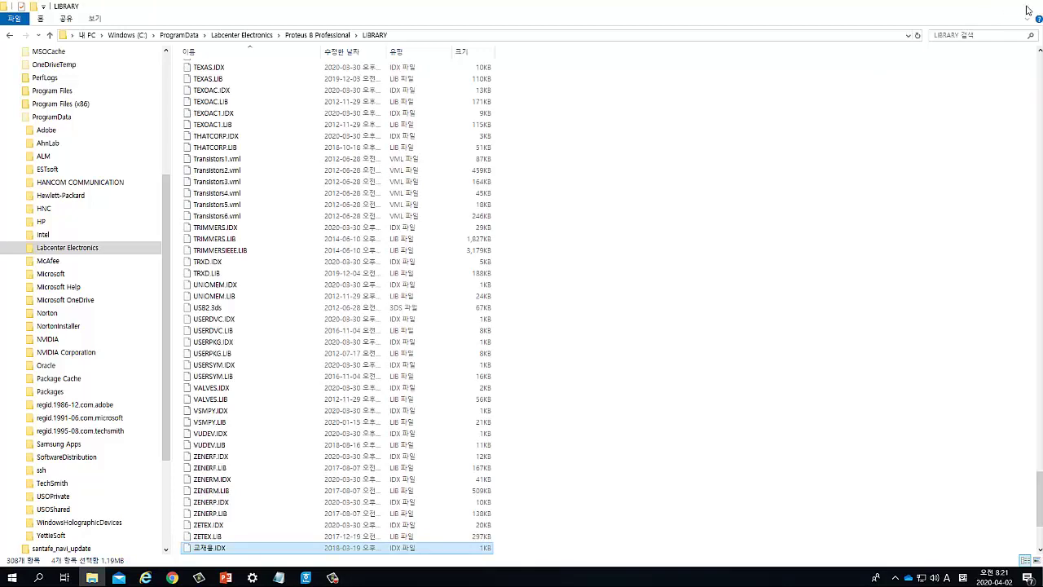
pyautogui.click(1029, 7)
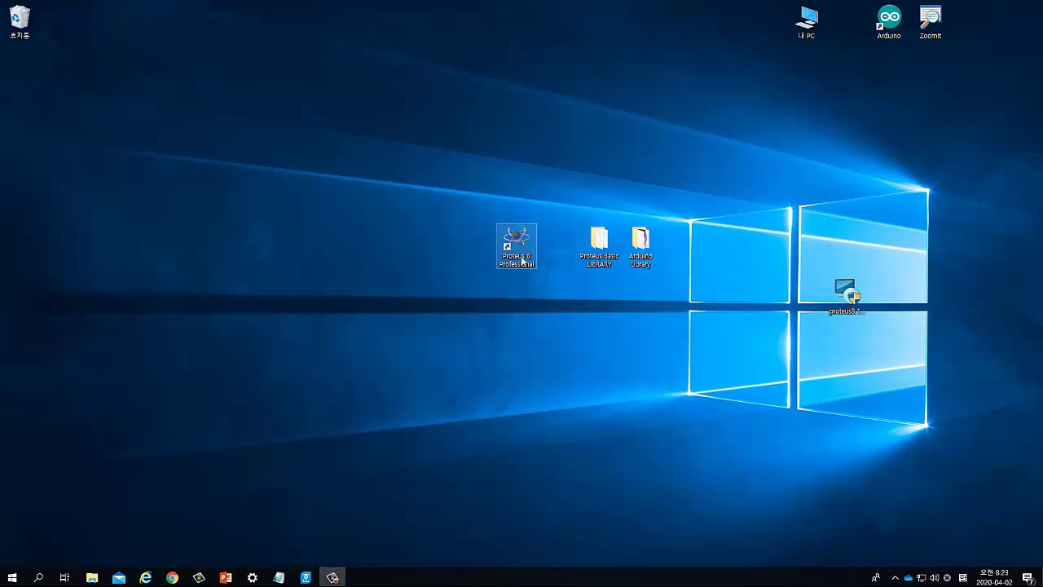
# - Launch Proteus 8 Professional and open the device picker in Schematic Capture
pyautogui.click(523, 264)
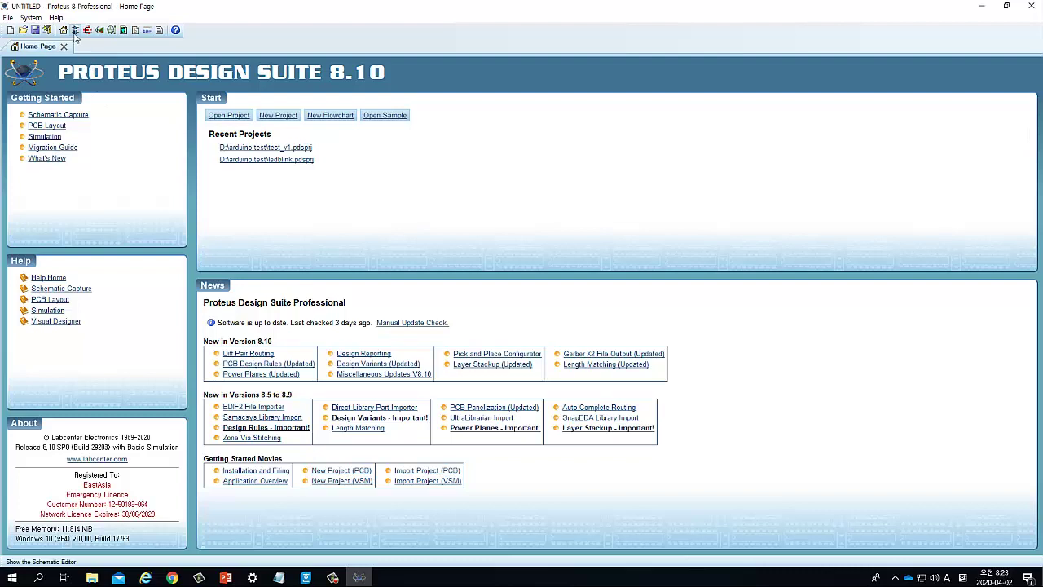
pyautogui.click(75, 30)
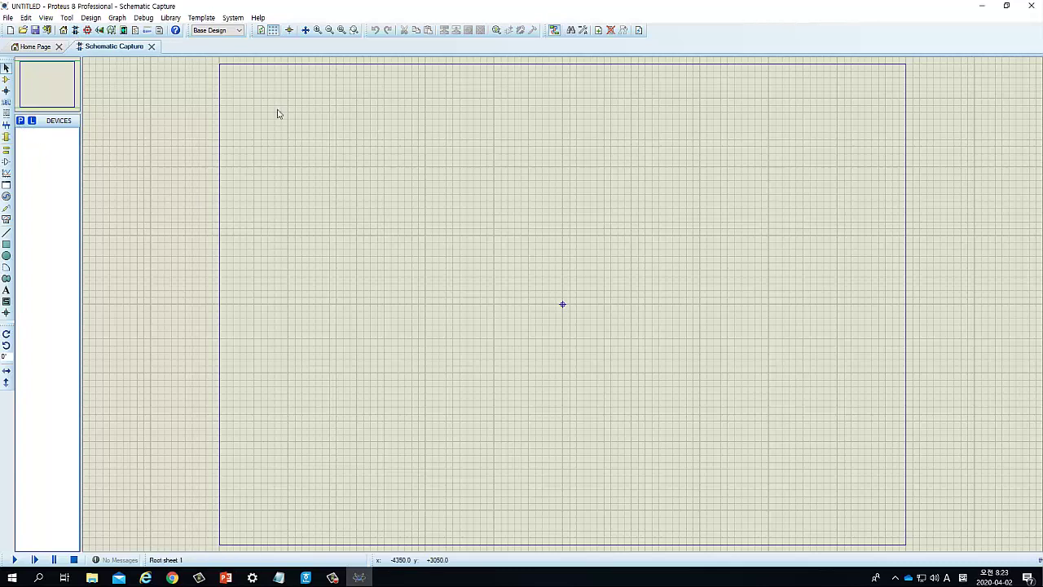
pyautogui.click(20, 120)
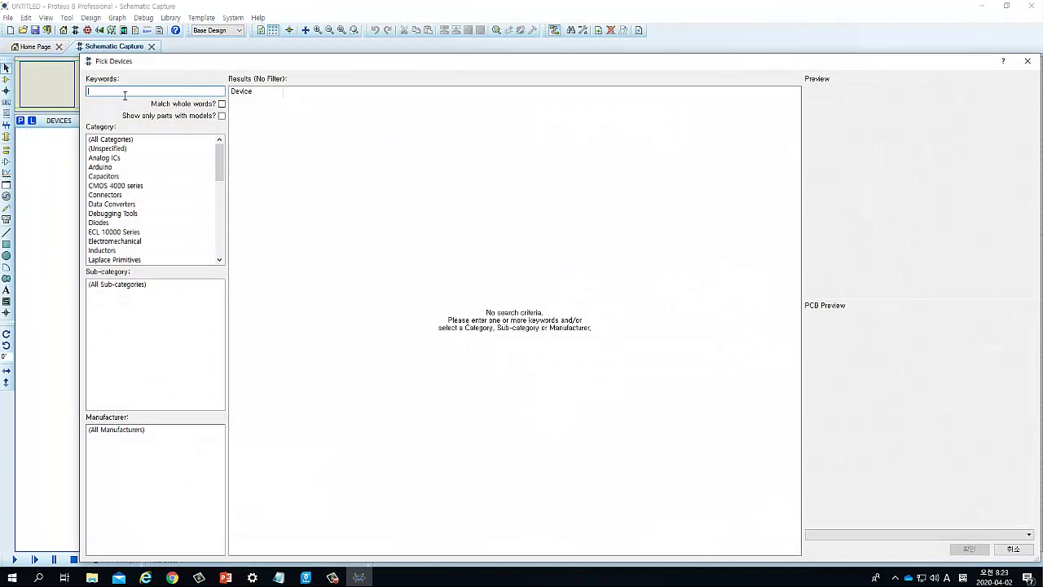
# - Search the devices for "ardu" and add the ARDUINO UNO from the ArduinoUnoTEP library to the device list
pyautogui.write('ardu')
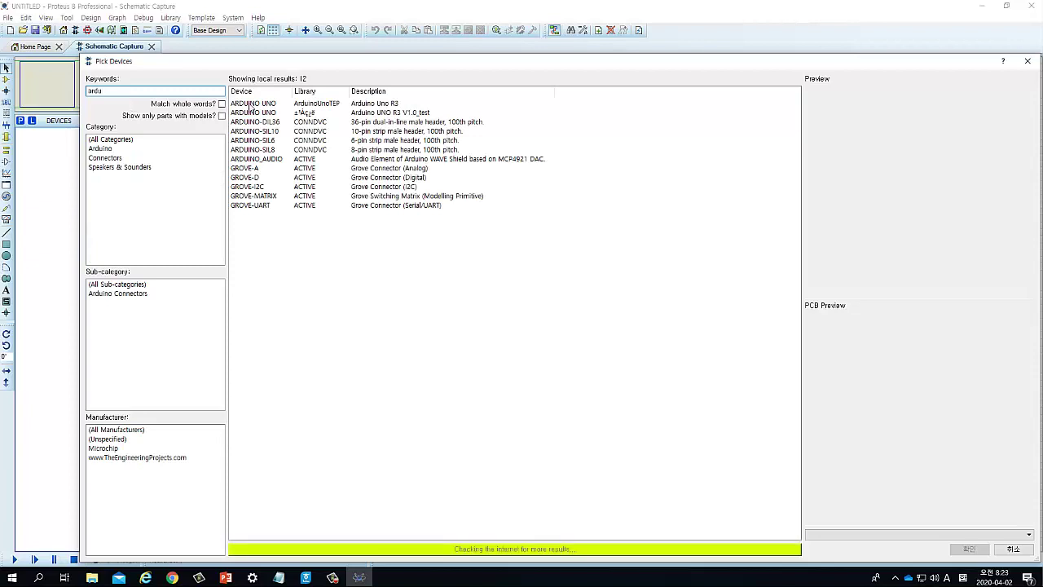
pyautogui.click(252, 106)
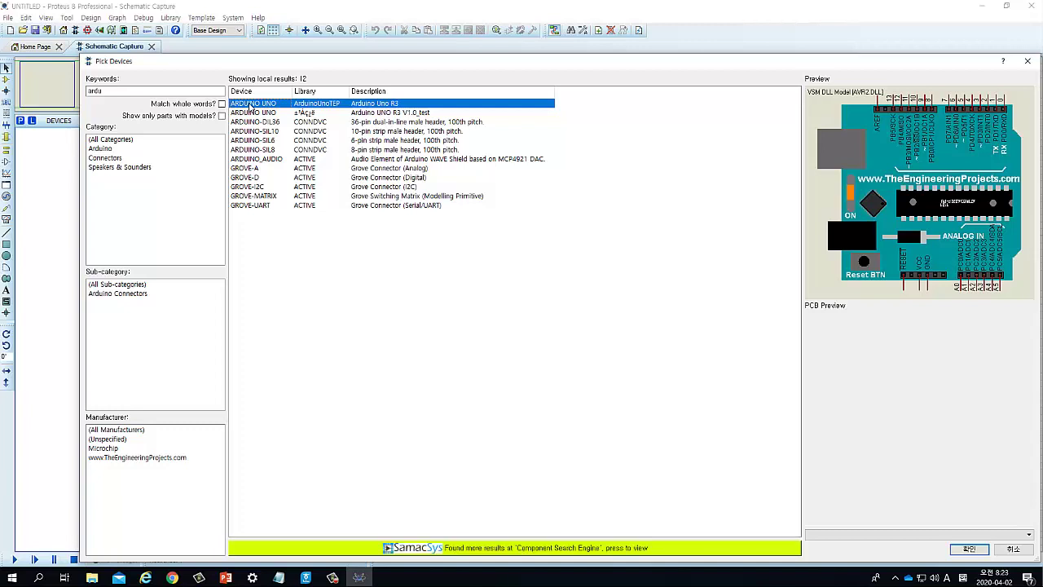
pyautogui.doubleClick(251, 106)
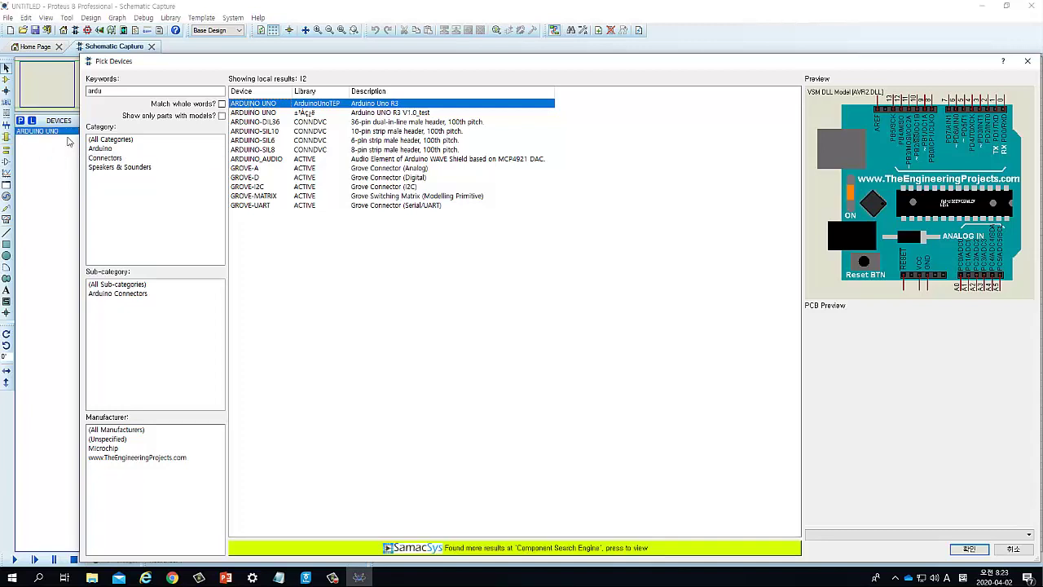
pyautogui.doubleClick(112, 93)
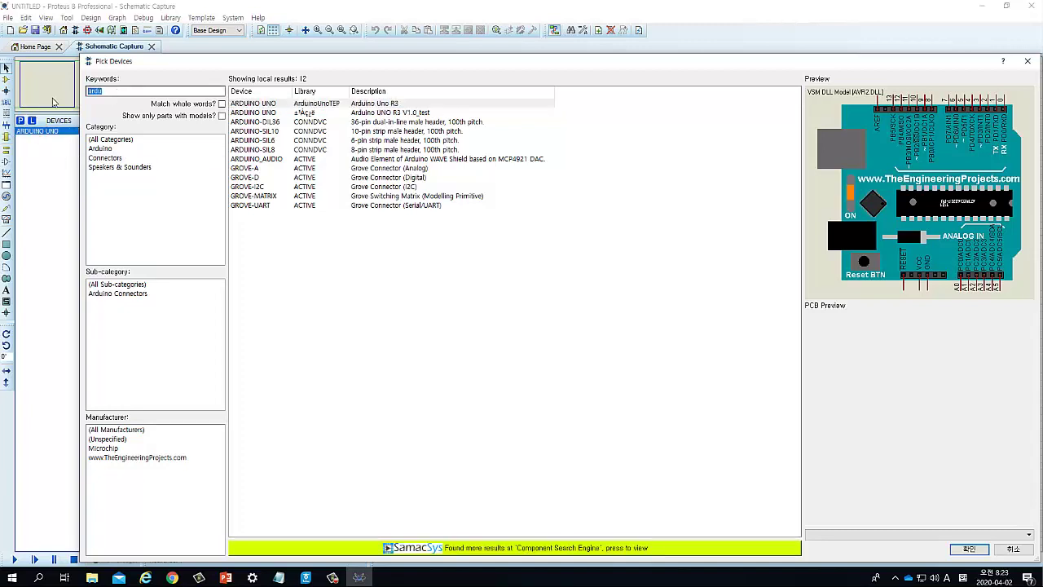
# - Search for "res" and "led", add the RES resistor with RES40 package and the ACTIVE library's LED-GREEN to the devices, and close the picker
pyautogui.write('res')
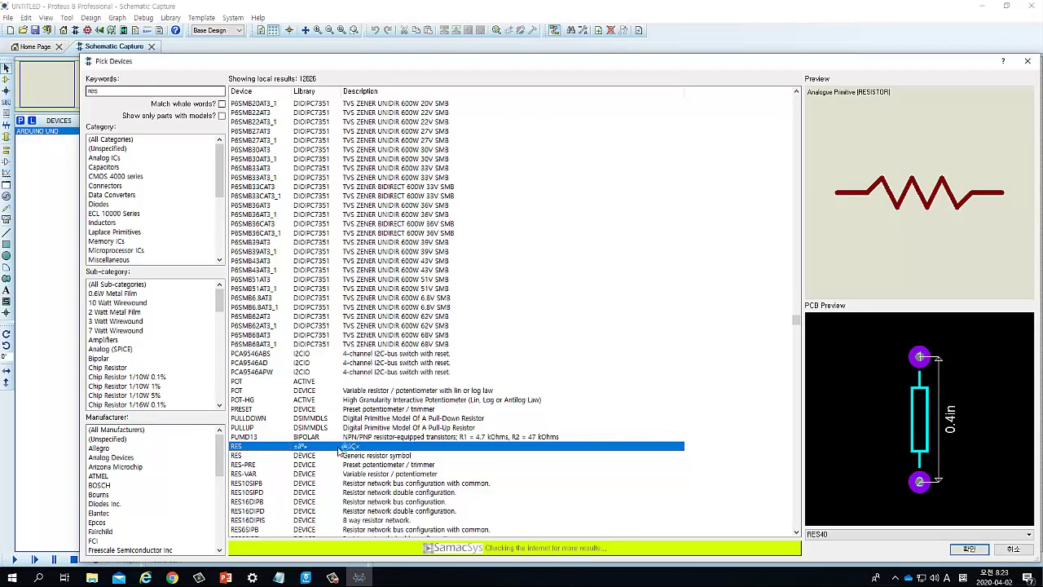
pyautogui.doubleClick(338, 450)
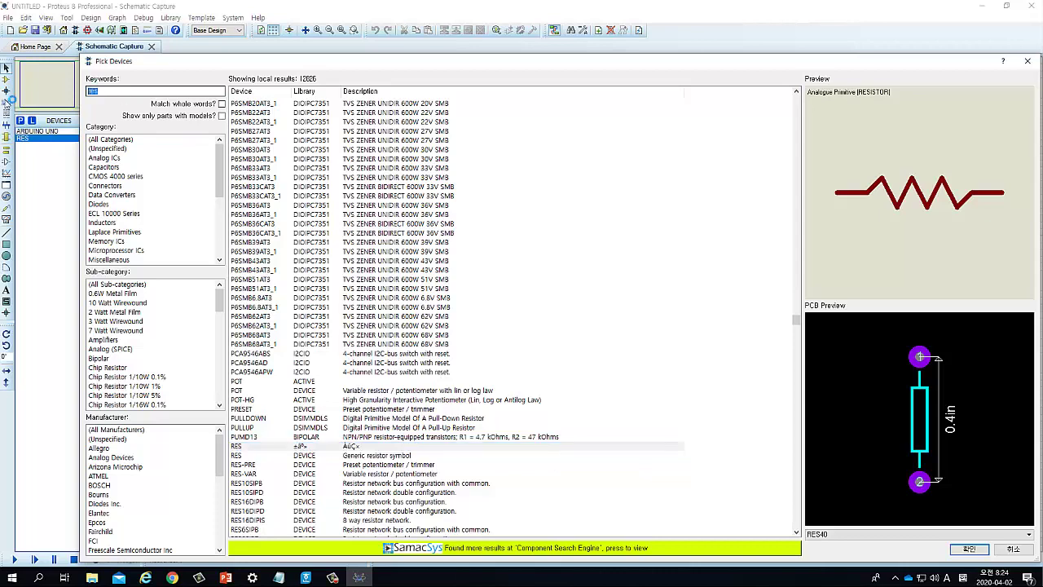
pyautogui.write('led')
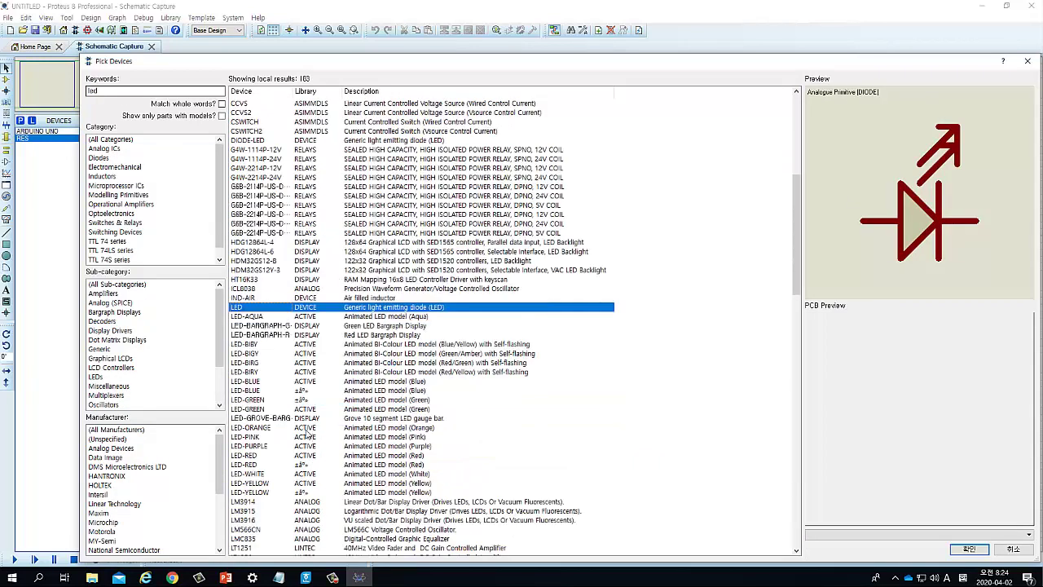
pyautogui.click(260, 399)
pyautogui.click(259, 409)
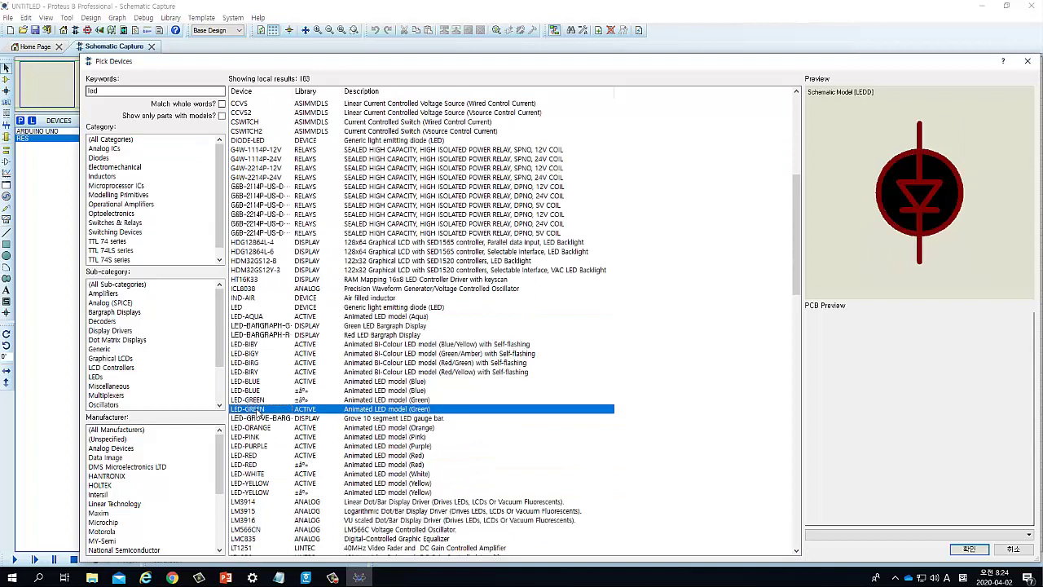
pyautogui.doubleClick(259, 410)
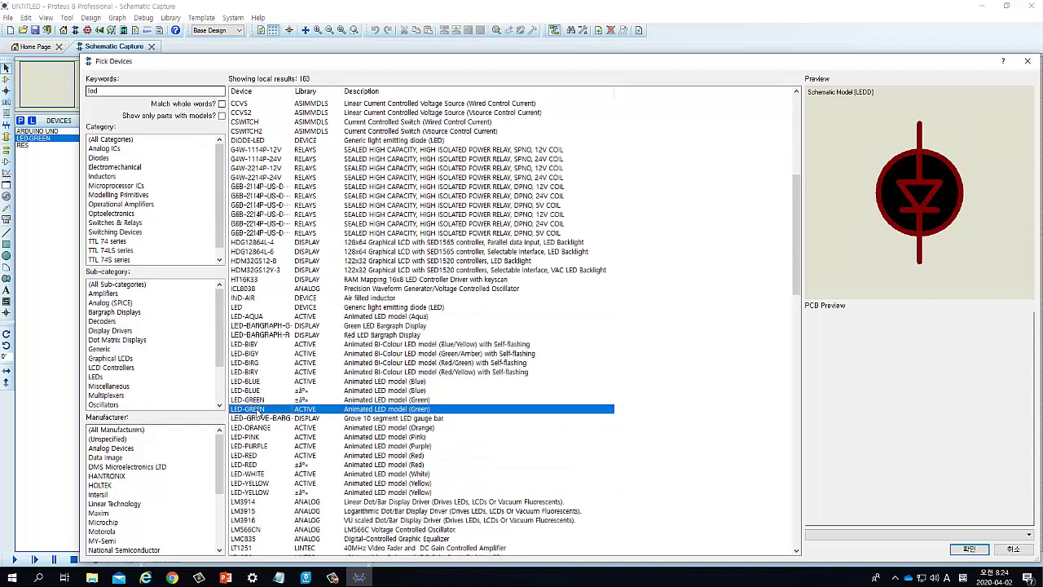
pyautogui.click(964, 550)
# - Place the ARDUINO UNO on the schematic sheet, in the upper-left part of the drawing area
pyautogui.click(33, 131)
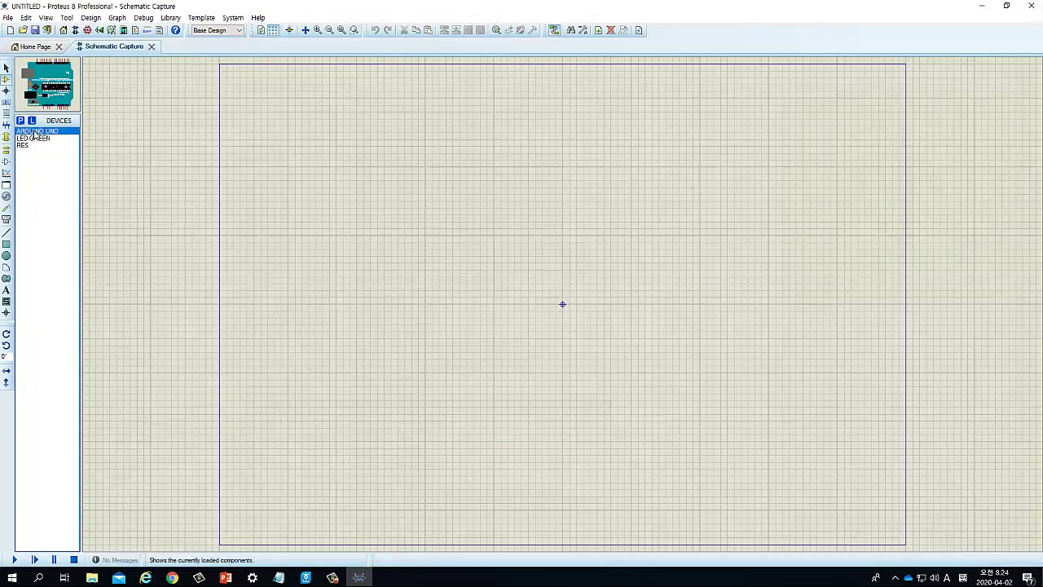
pyautogui.click(415, 173)
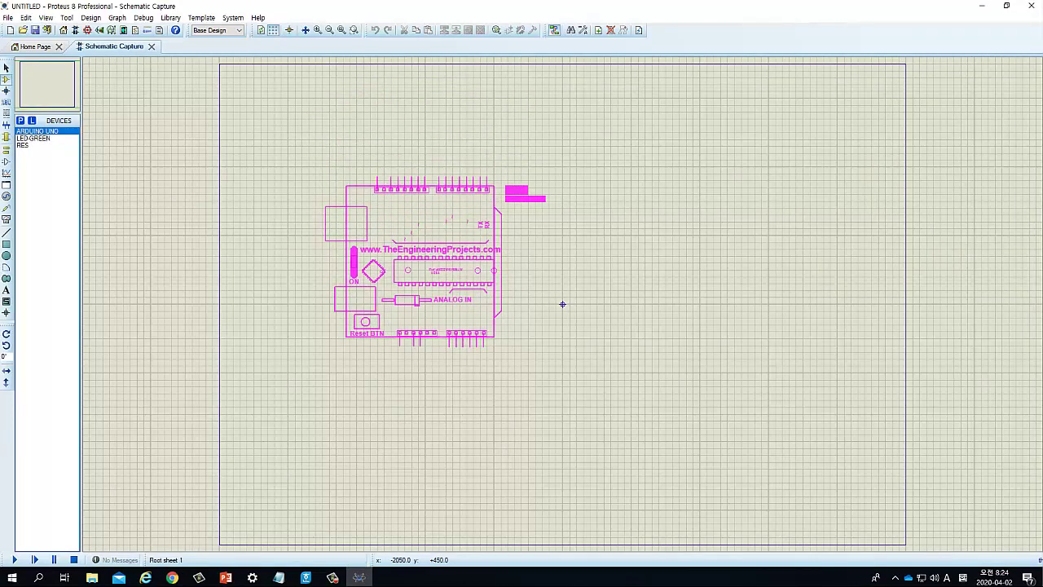
pyautogui.click(417, 261)
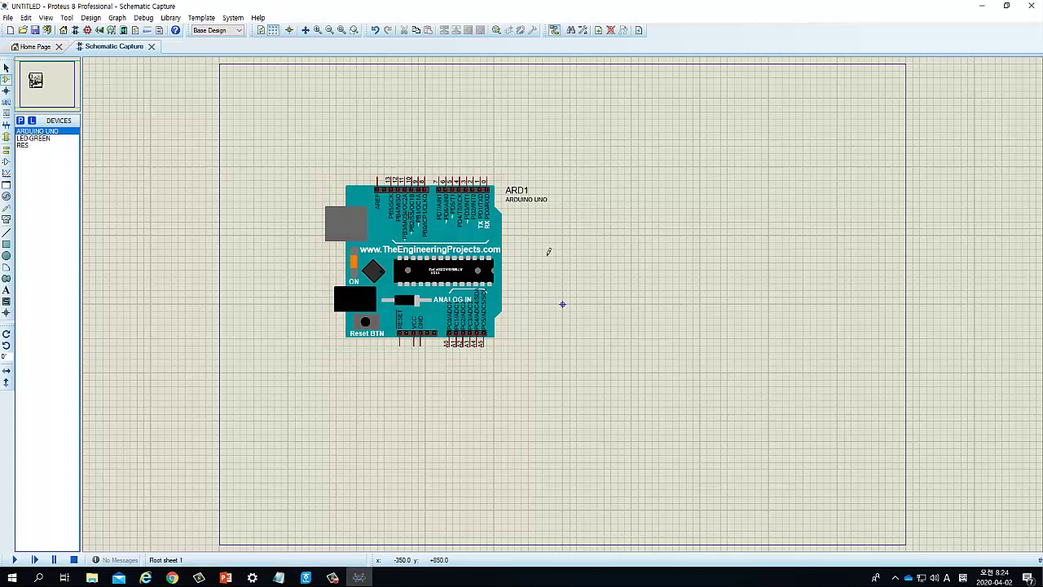
# - Place a RES resistor above and to the right of the Arduino and an LED-GREEN just below the resistor's right end
pyautogui.click(22, 146)
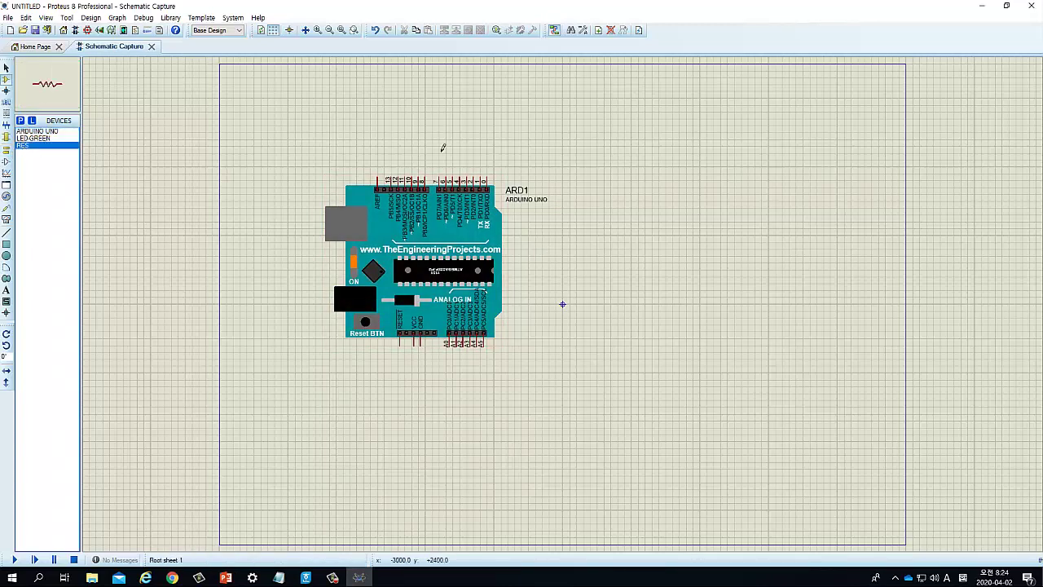
pyautogui.click(554, 132)
pyautogui.click(554, 123)
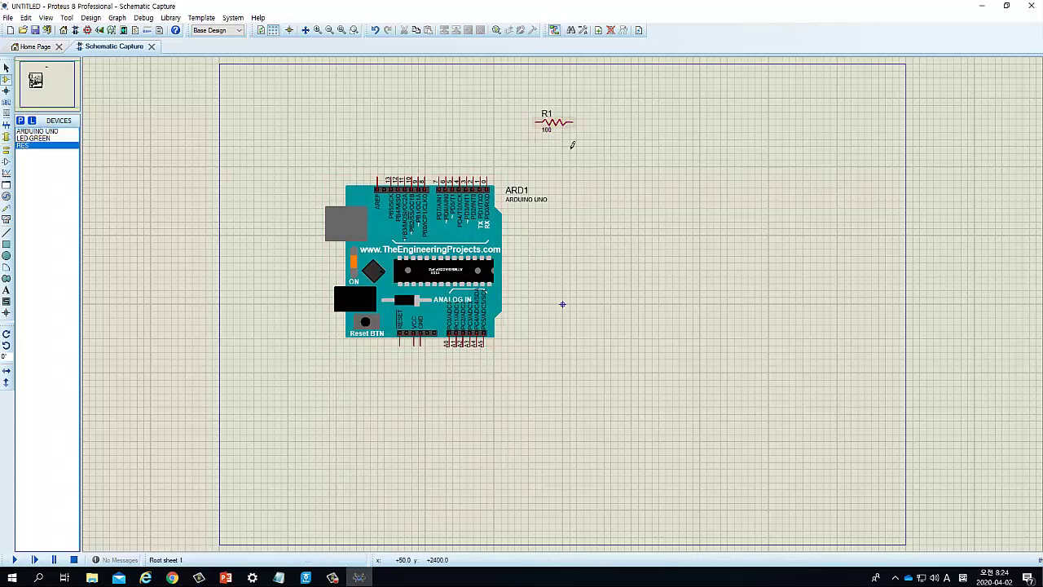
pyautogui.click(45, 138)
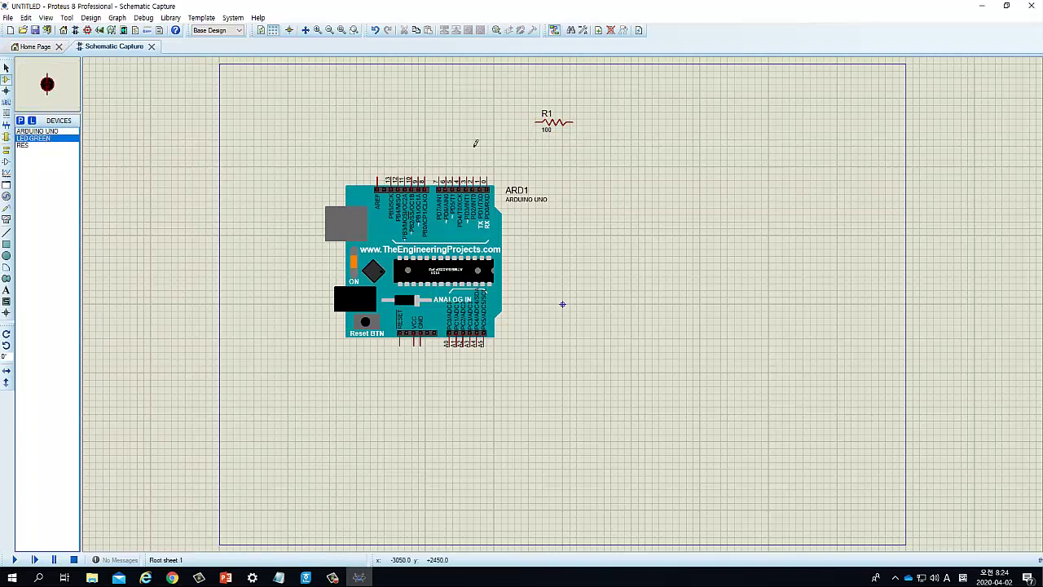
pyautogui.click(605, 163)
pyautogui.click(589, 167)
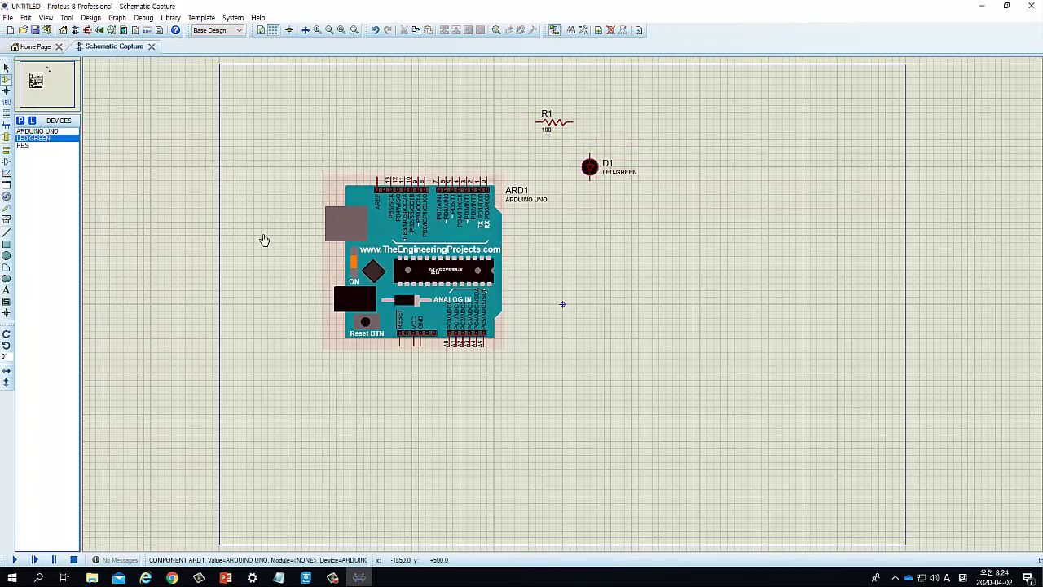
# - Place a GROUND terminal directly below the green LED
pyautogui.click(8, 151)
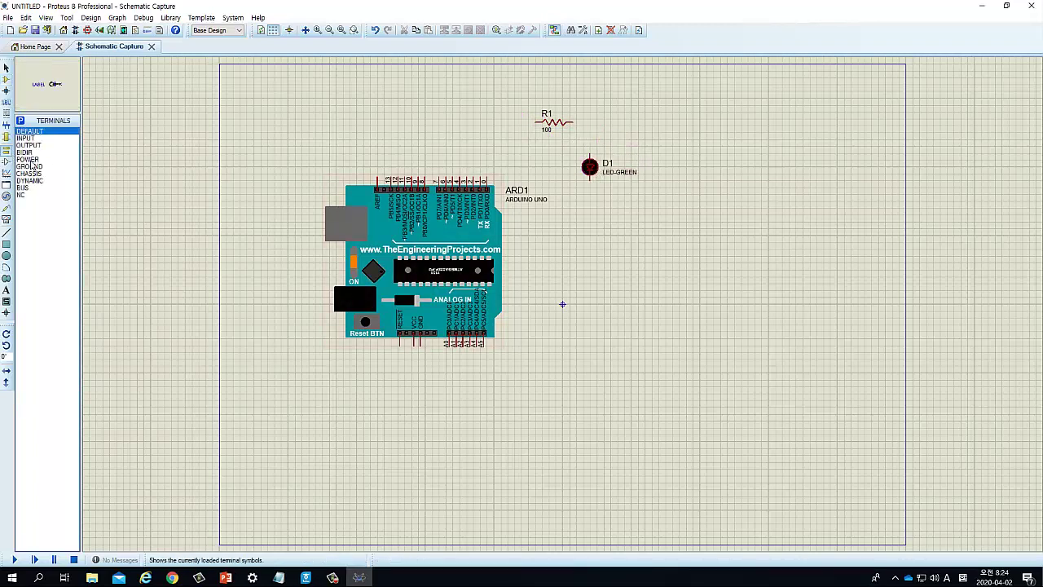
pyautogui.click(30, 167)
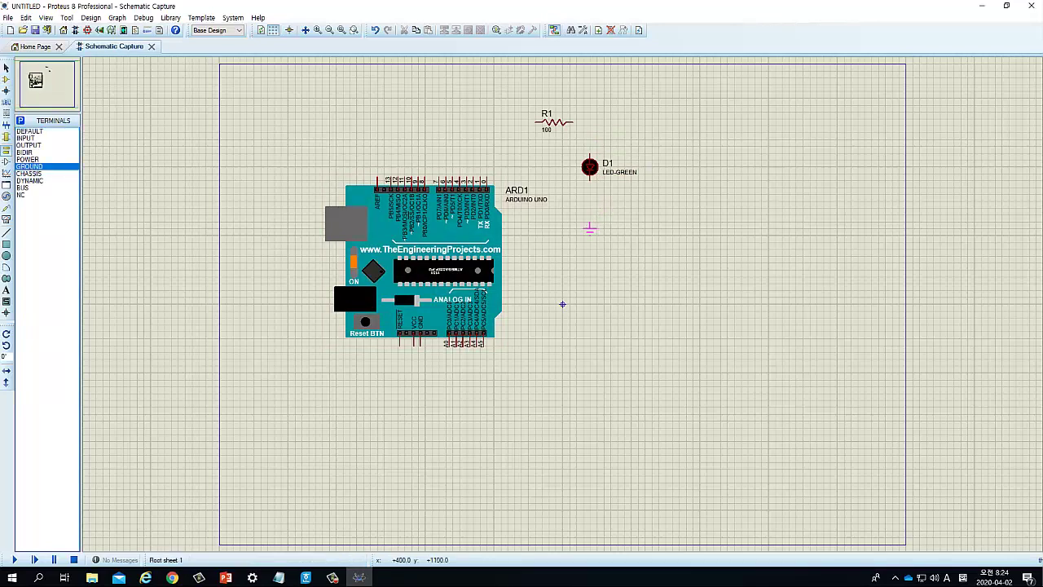
pyautogui.click(589, 233)
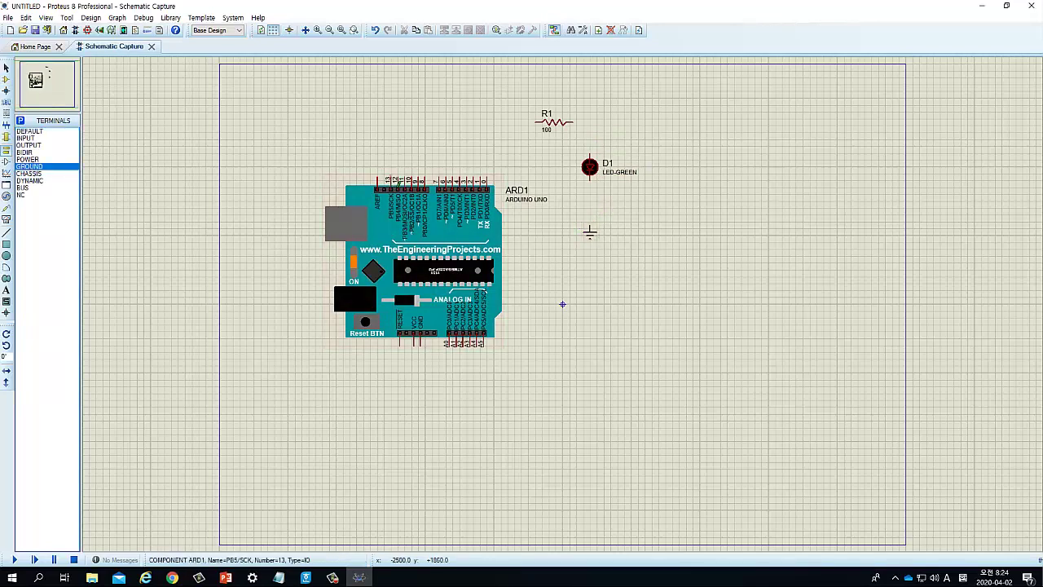
# - Wire Arduino pin 13 to resistor R1, R1 to the upper pin of LED D1, and D1's lower pin to the ground terminal
pyautogui.click(392, 149)
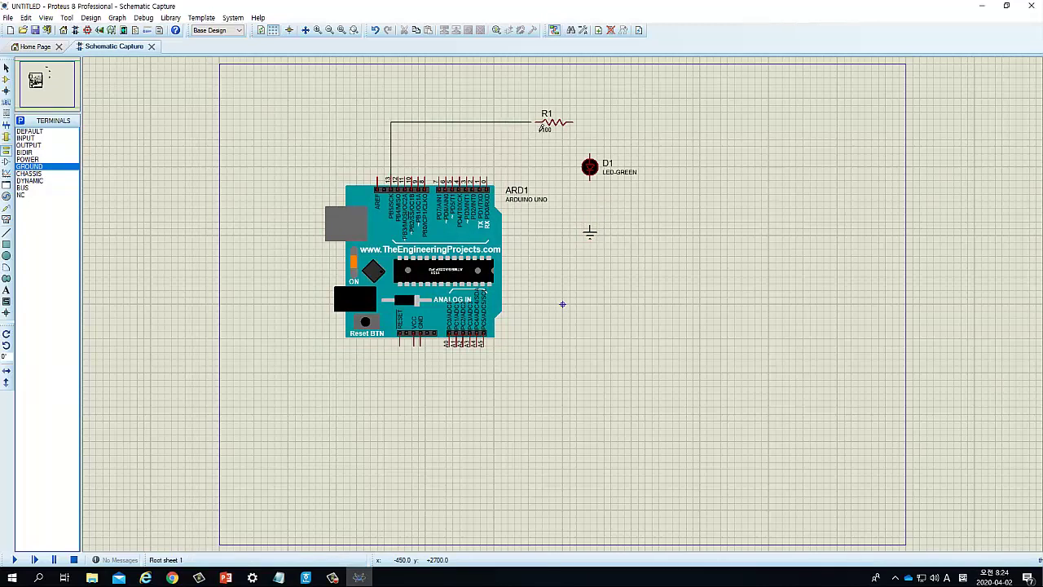
pyautogui.click(541, 126)
pyautogui.click(574, 124)
pyautogui.click(591, 156)
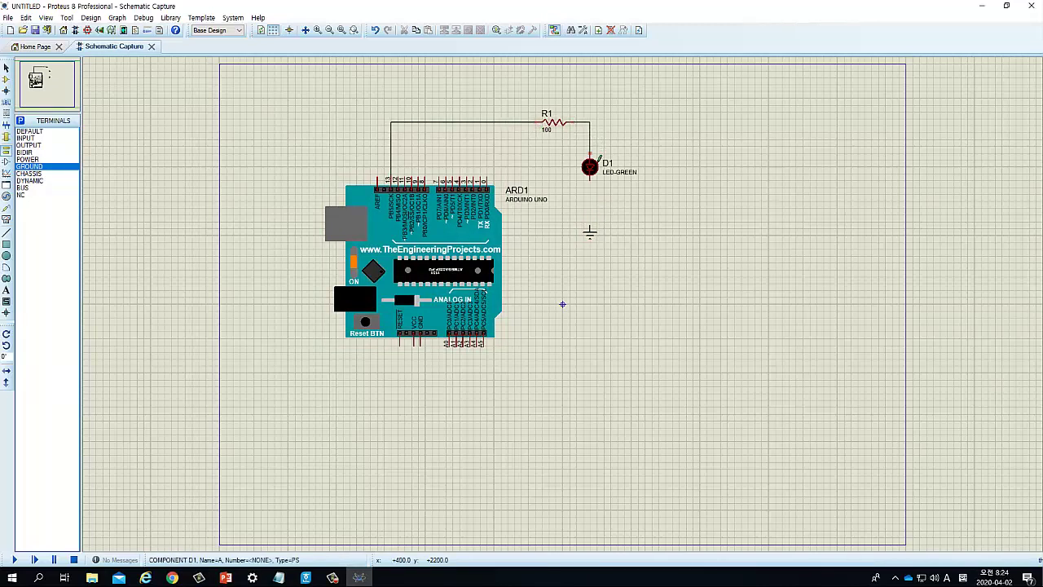
pyautogui.click(590, 181)
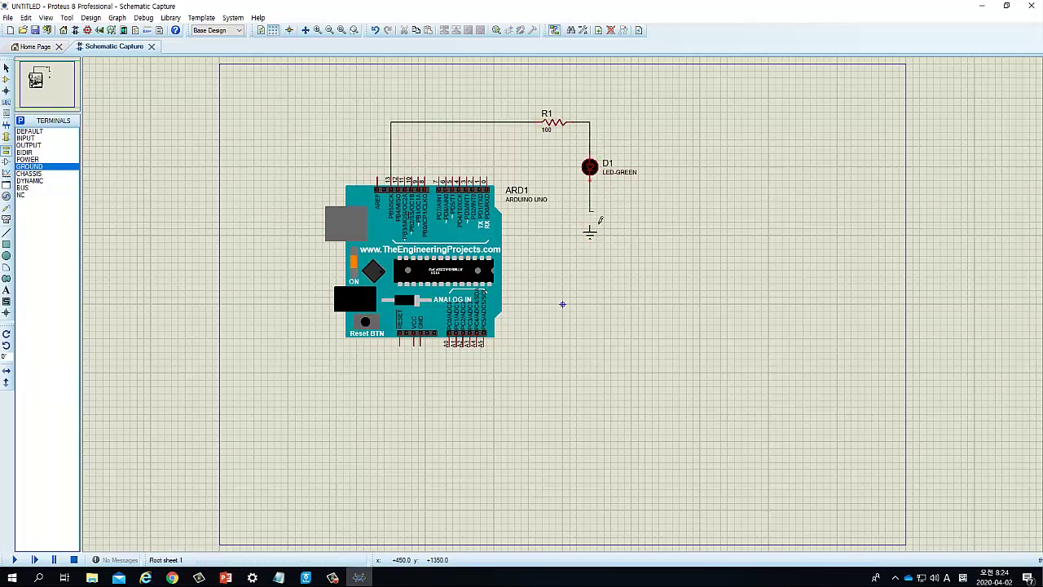
pyautogui.click(590, 227)
# - Set the resistance of R1 to 330 and deselect the resistor
pyautogui.scroll(1, 562, 304)
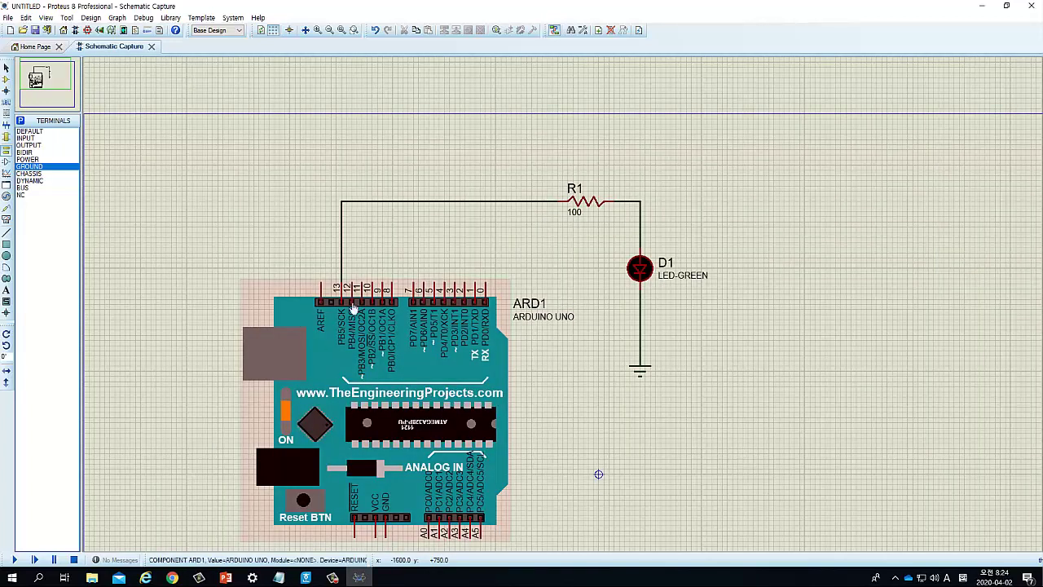
pyautogui.doubleClick(592, 208)
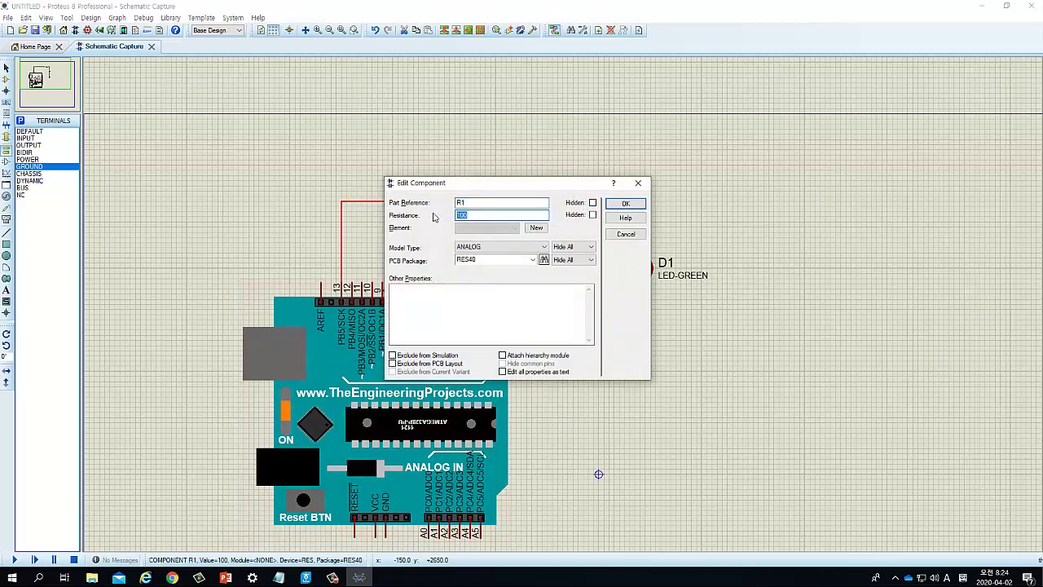
pyautogui.write('330')
pyautogui.press('Return')
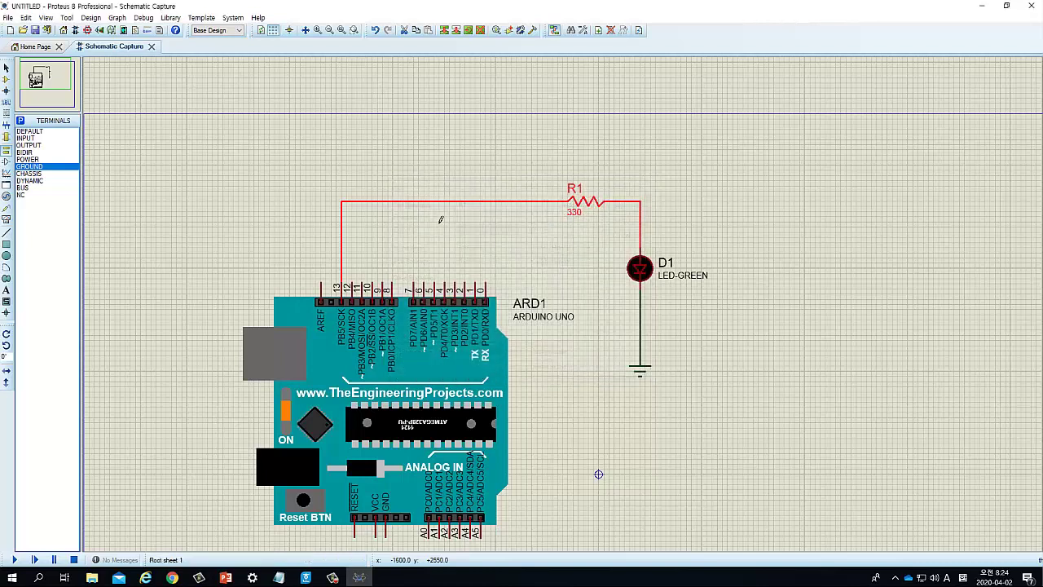
pyautogui.click(780, 228)
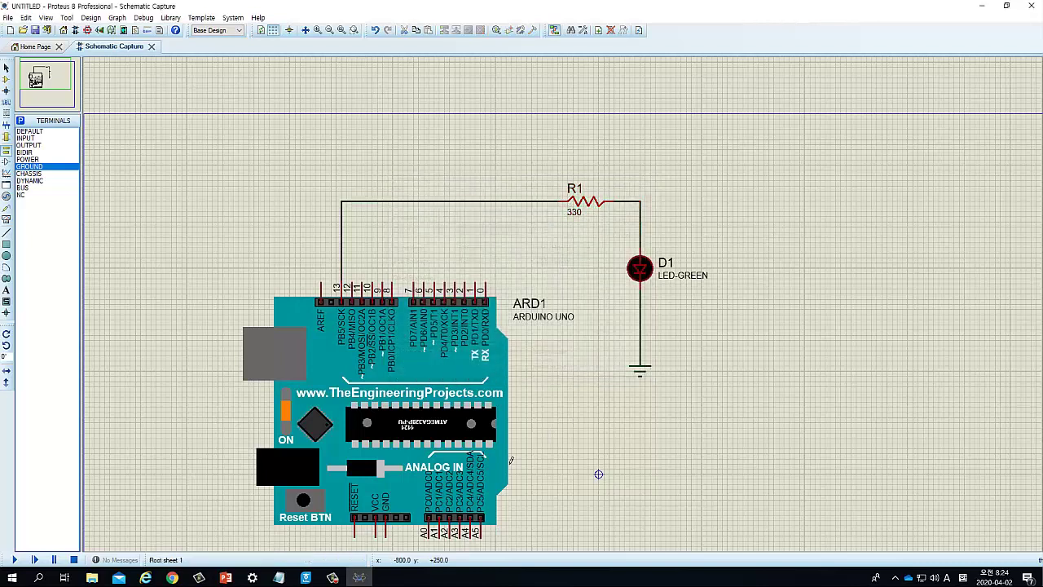